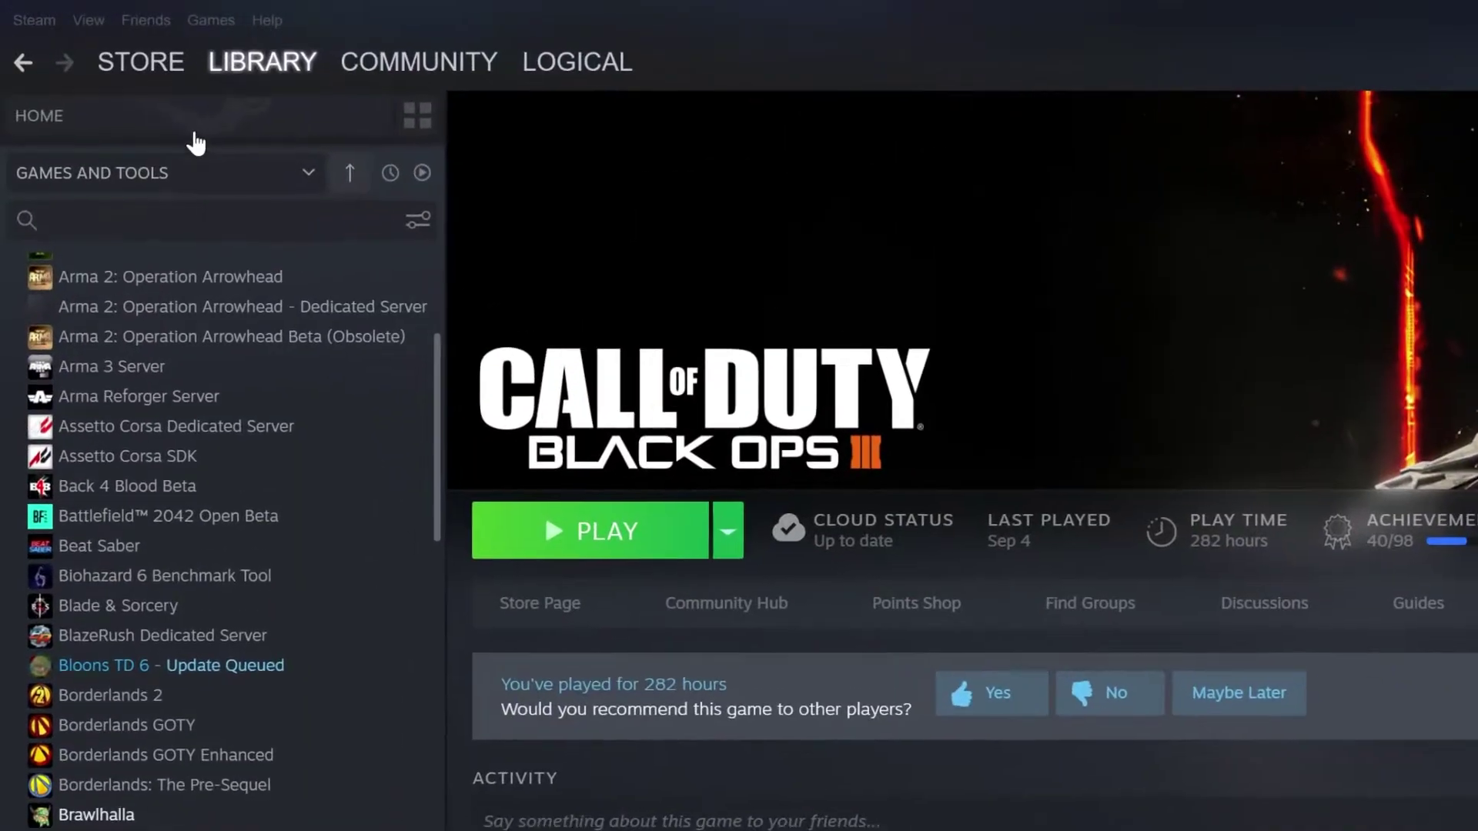
- Filter the Steam library and select Call of Duty: Black Ops III – Mod Tools to show its page
left_click(62, 172)
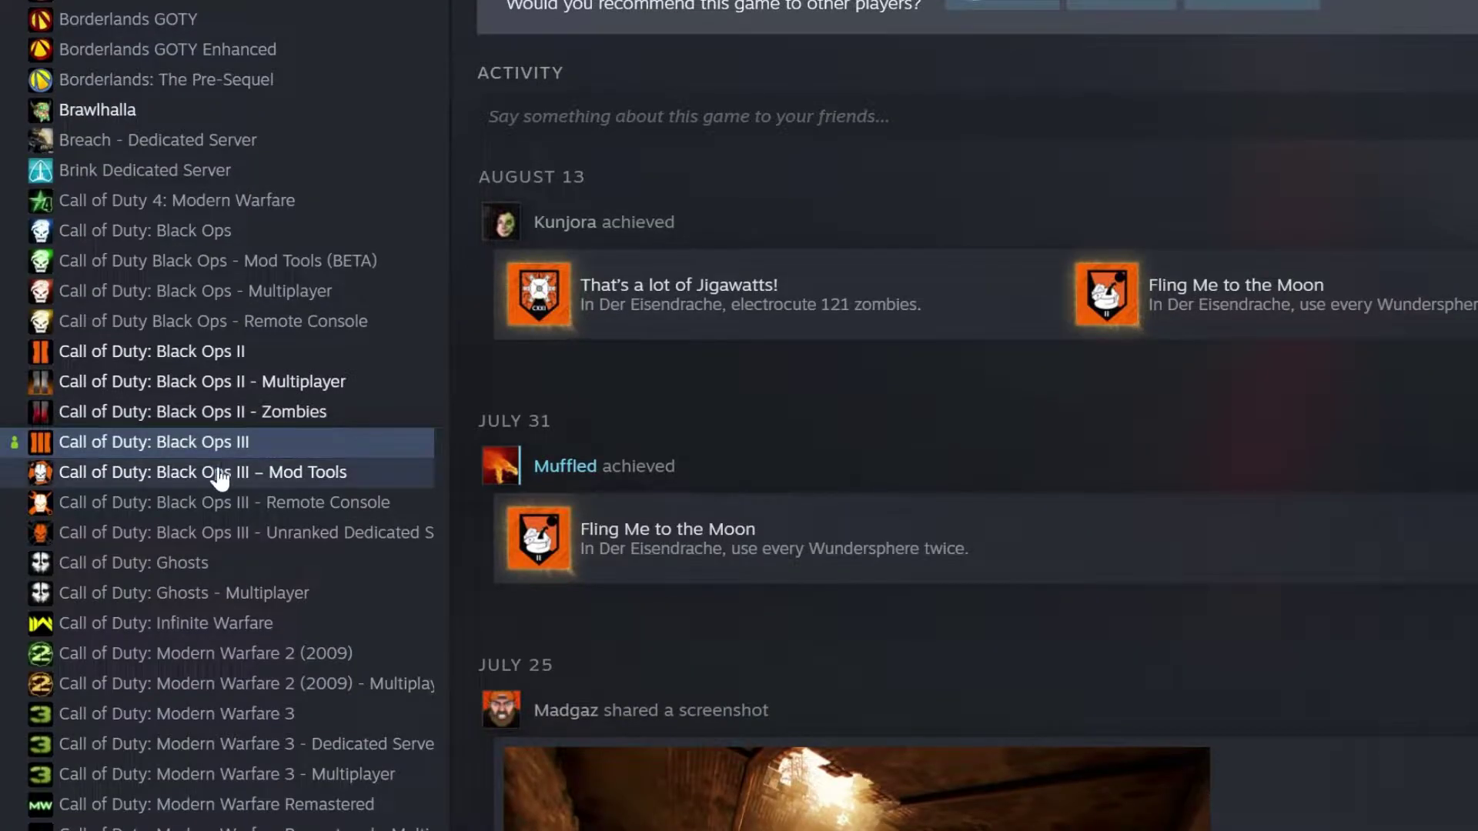
left_click(204, 477)
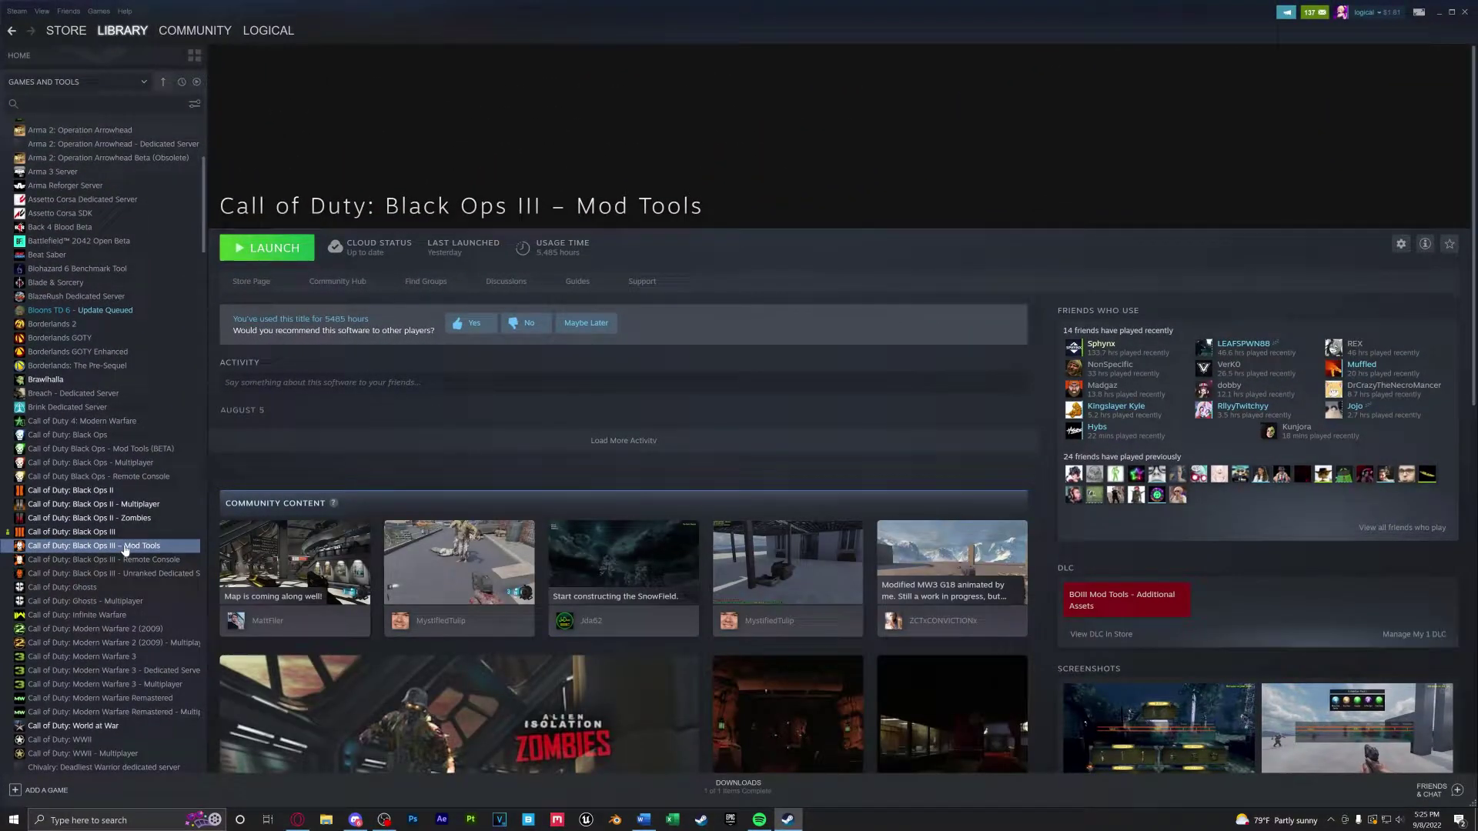
- Open Properties for Black Ops III – Mod Tools and view its DLC page
right_click(124, 548)
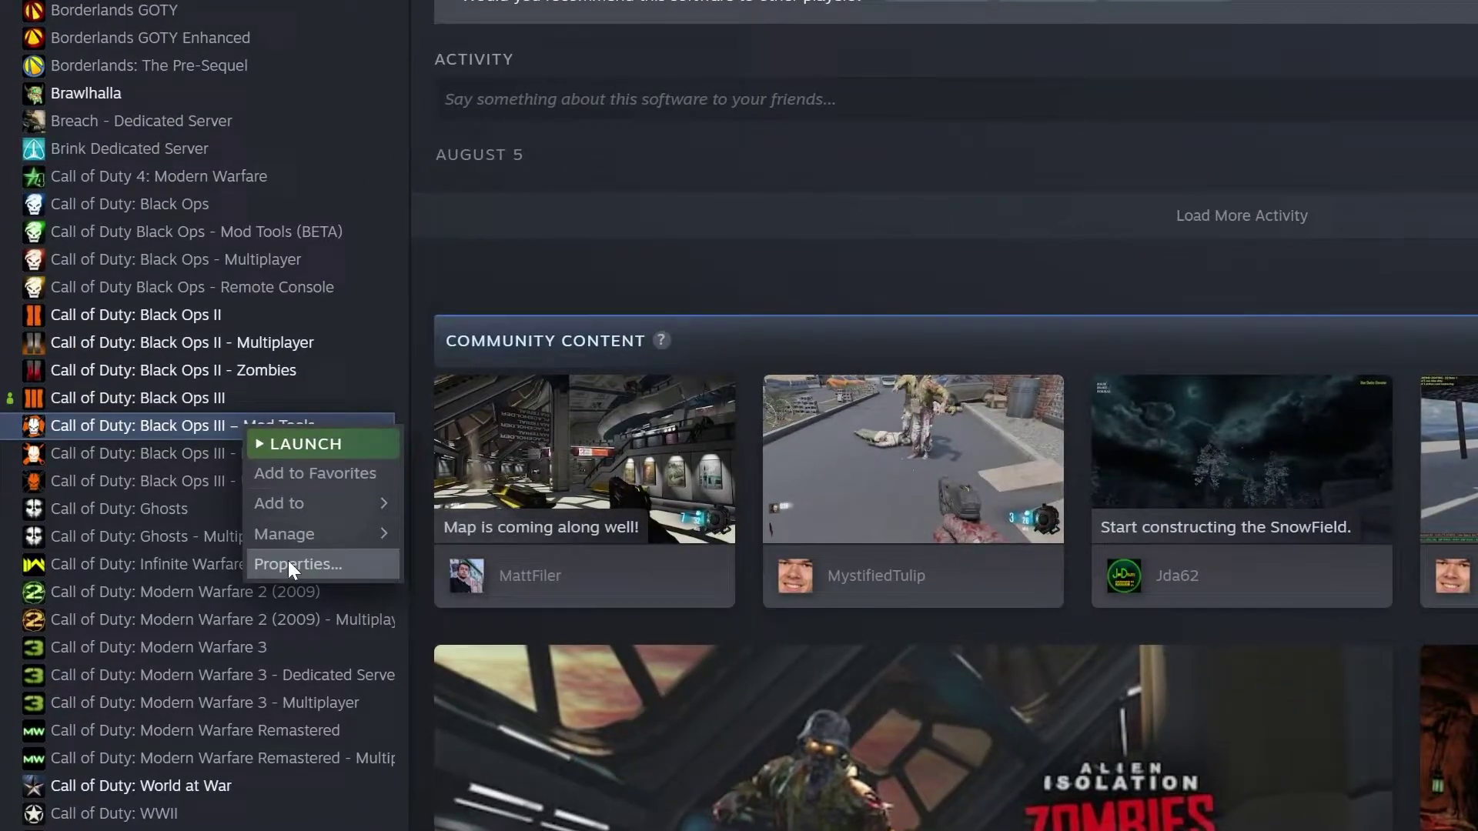
left_click(288, 564)
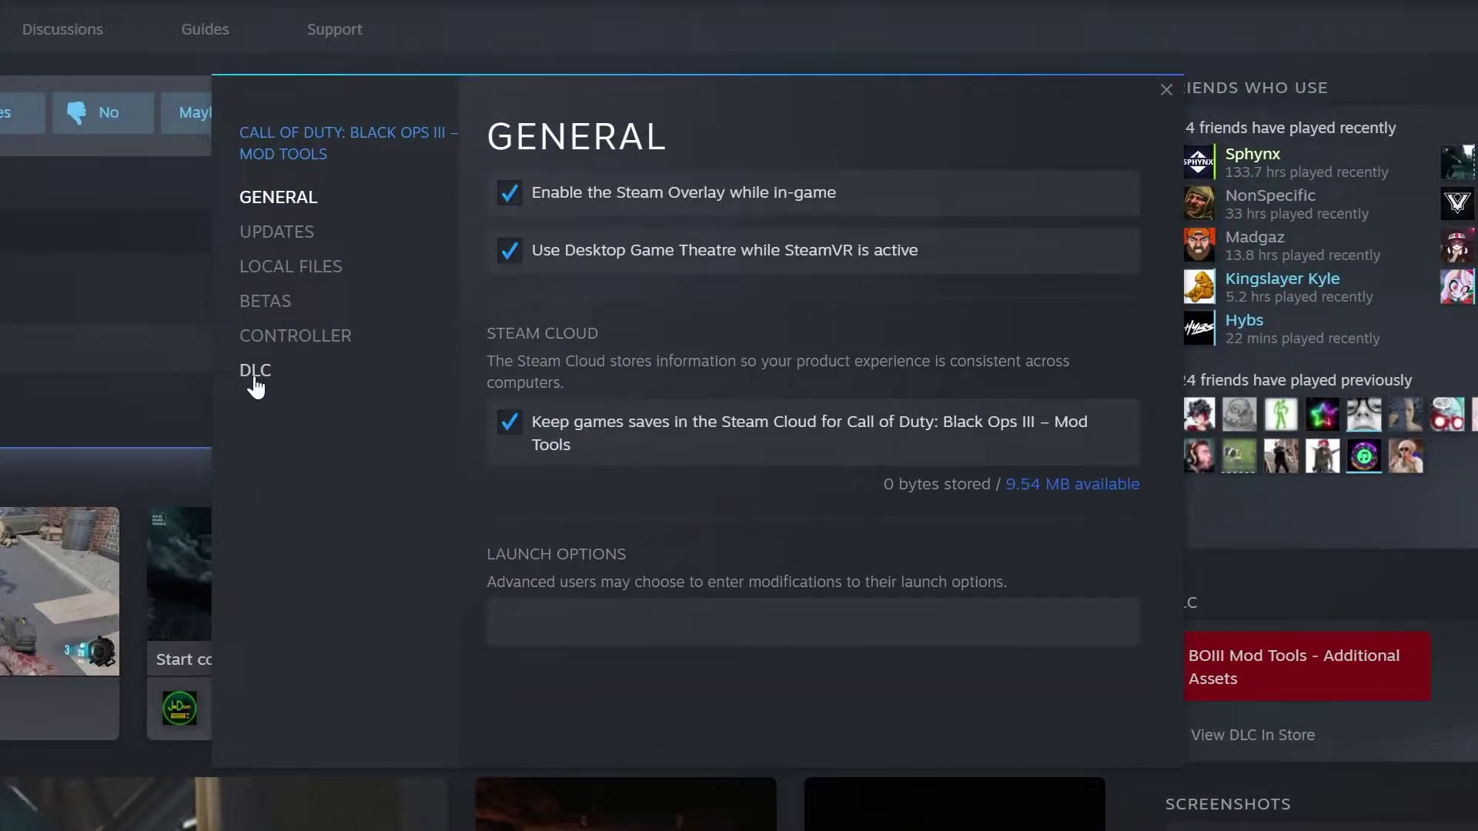
left_click(254, 378)
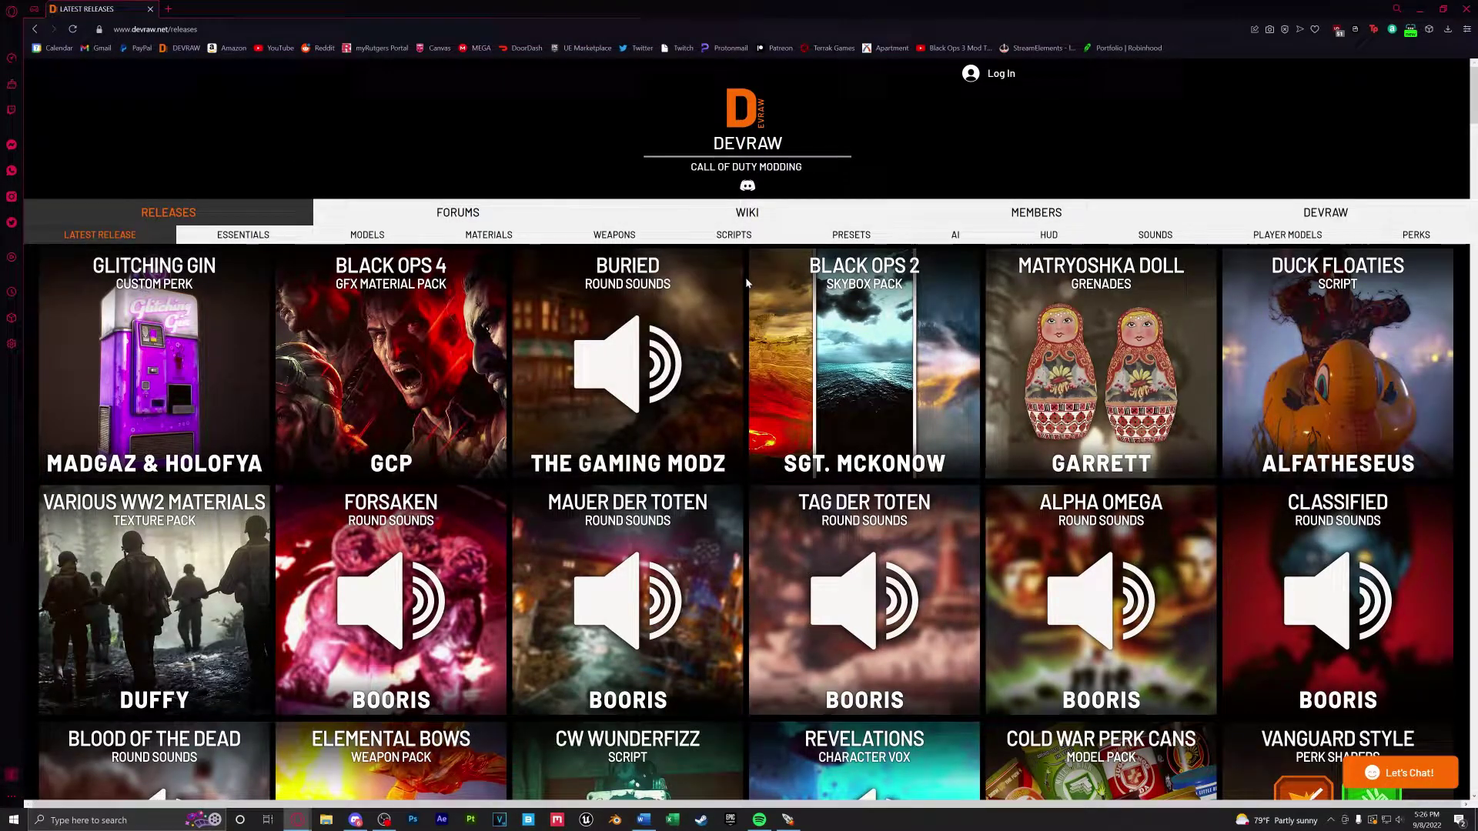
scroll(745, 283, "down", 5)
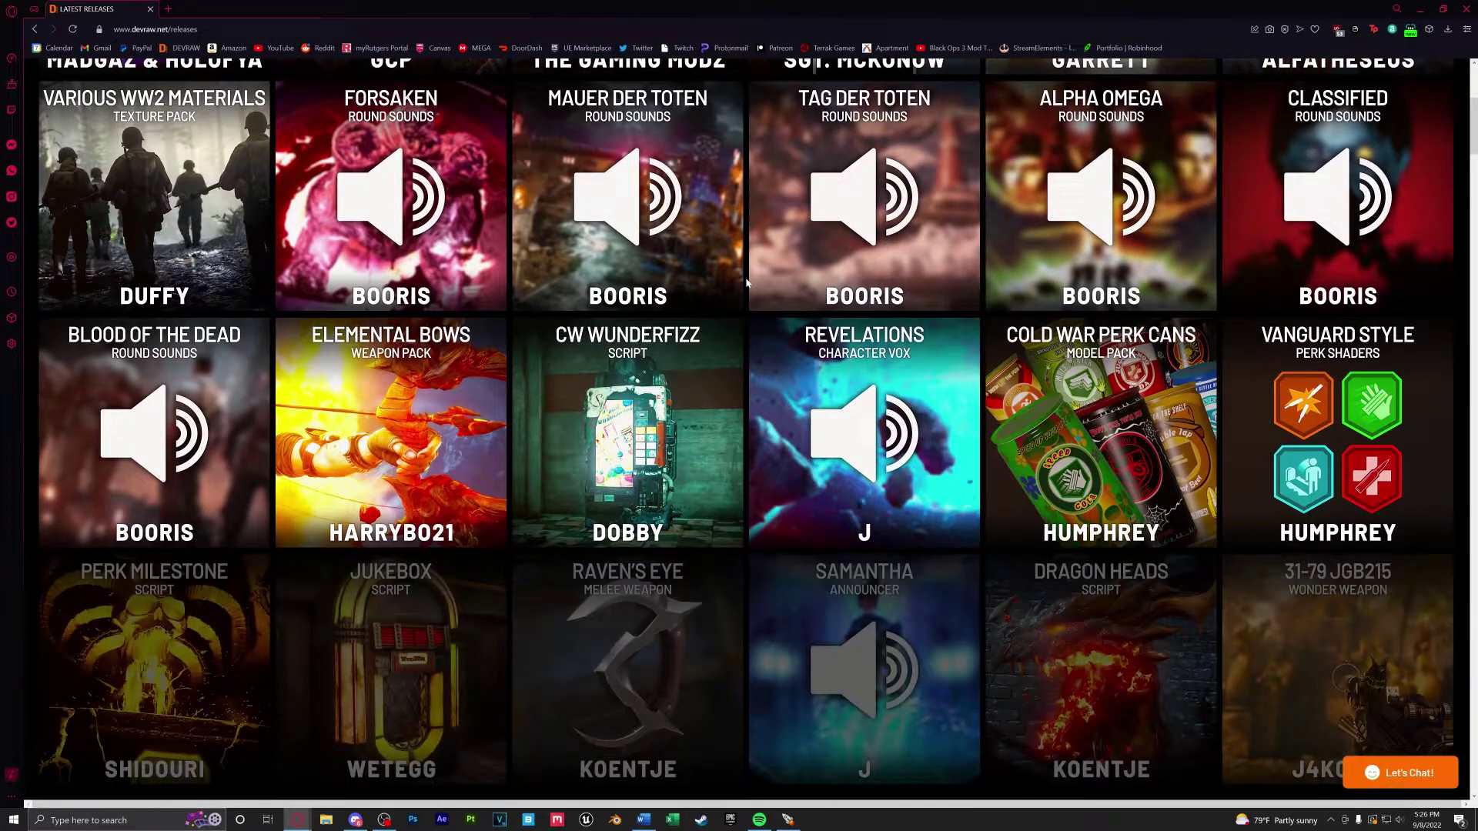
scroll(745, 283, "down", 4)
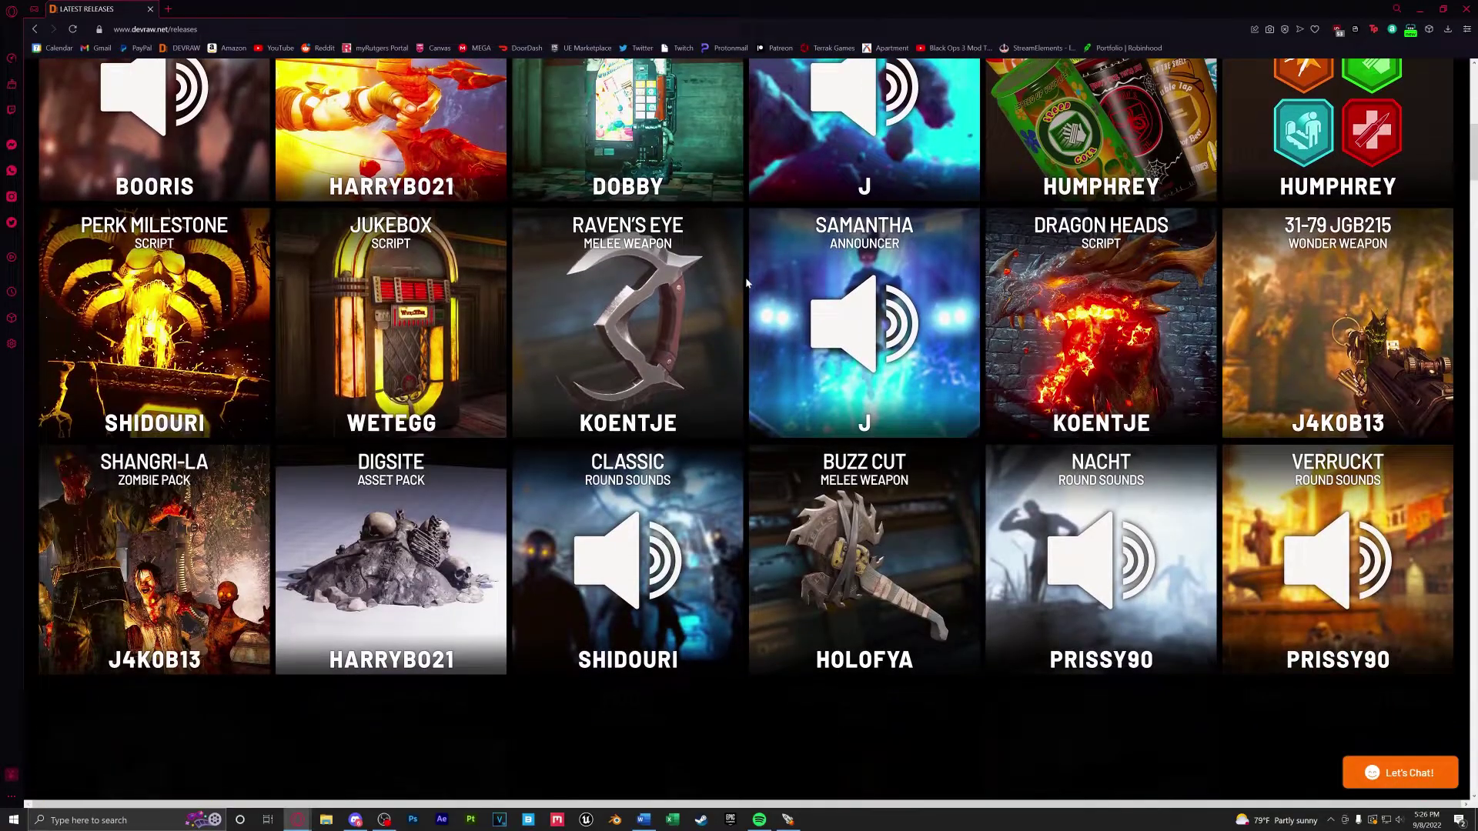
scroll(746, 284, "down", 4)
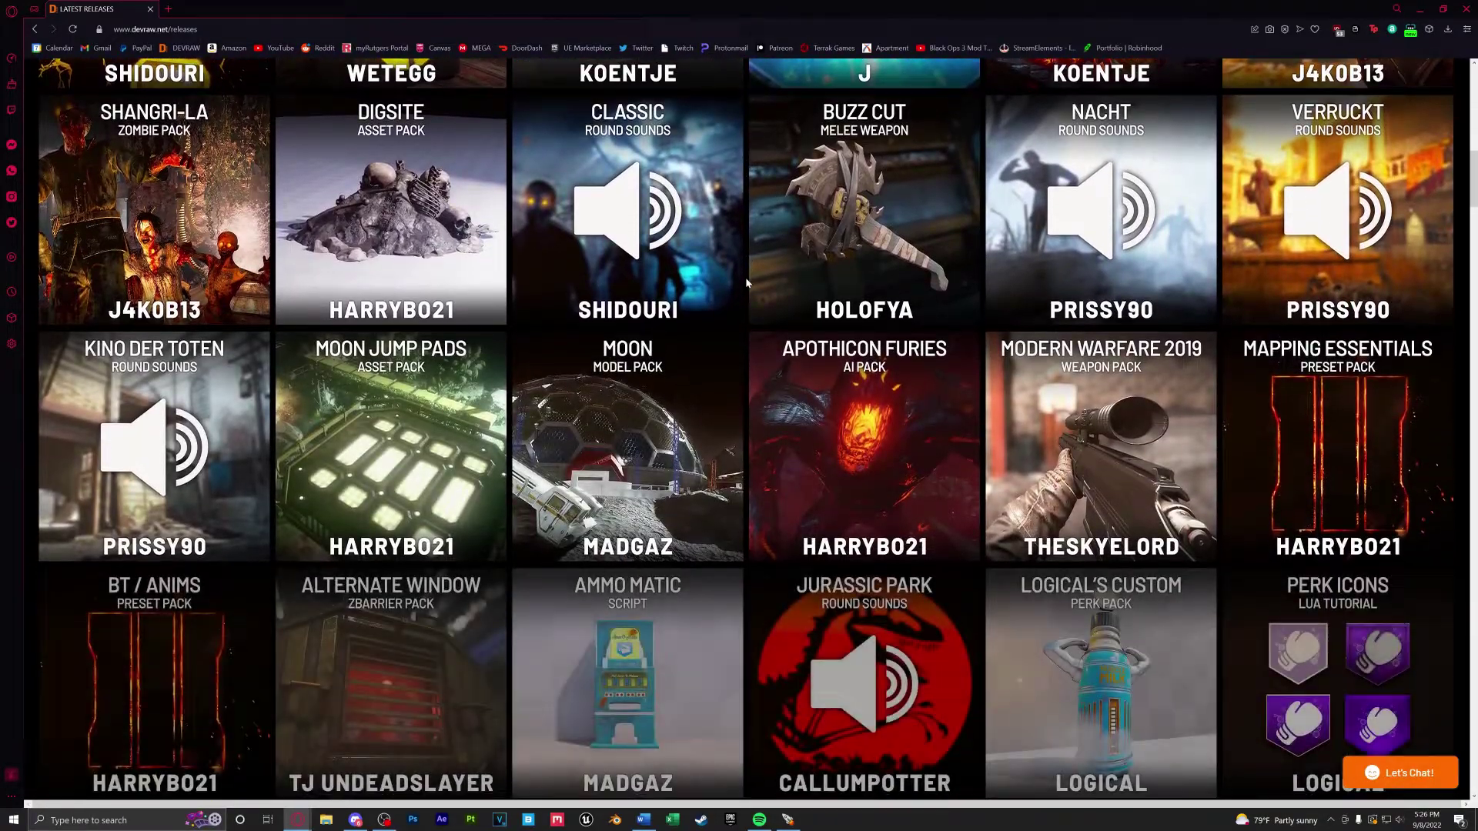
scroll(746, 283, "down", 10)
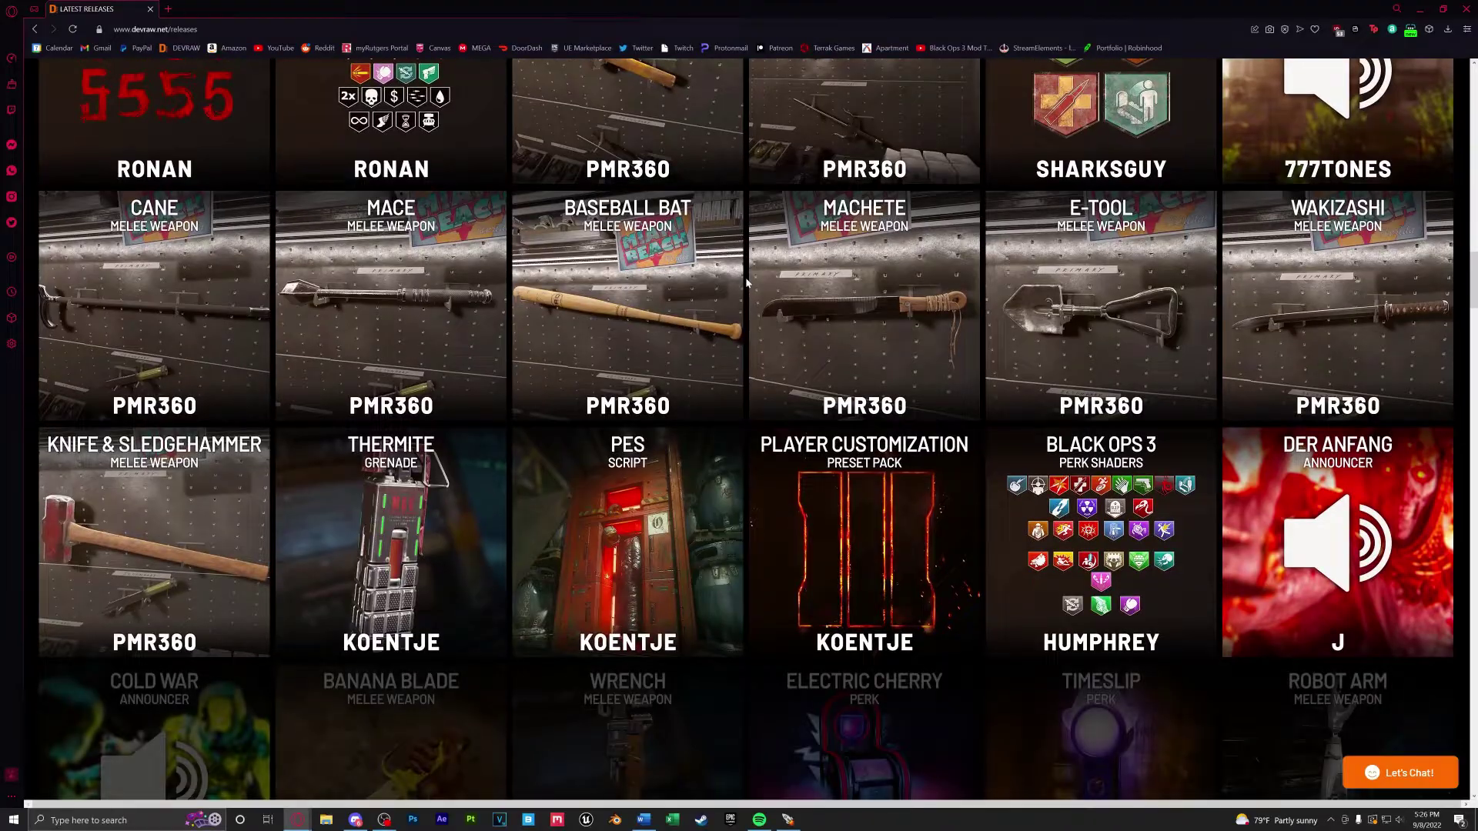
scroll(745, 284, "down", 4)
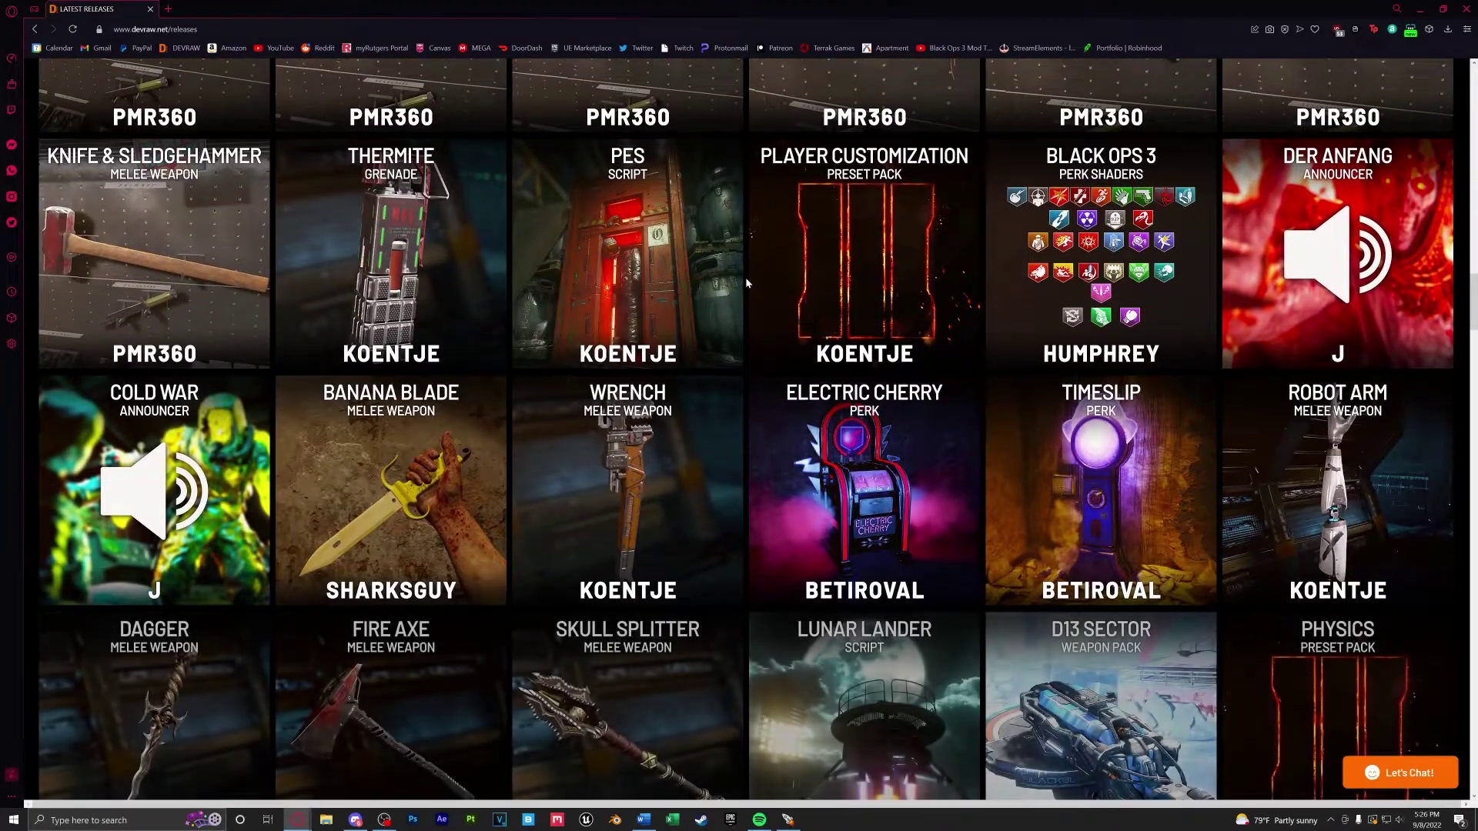
scroll(745, 283, "down", 4)
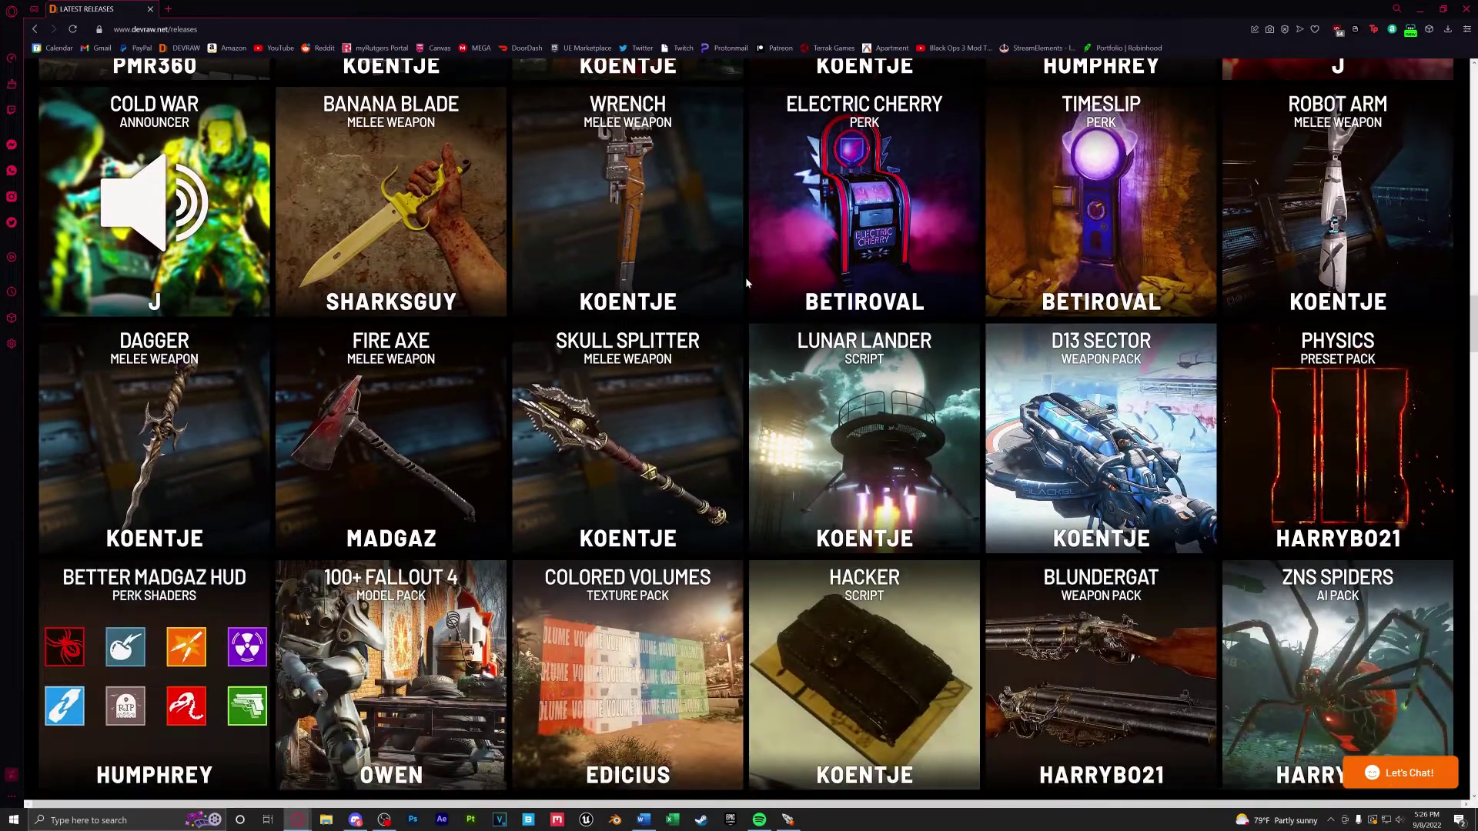
scroll(746, 283, "down", 5)
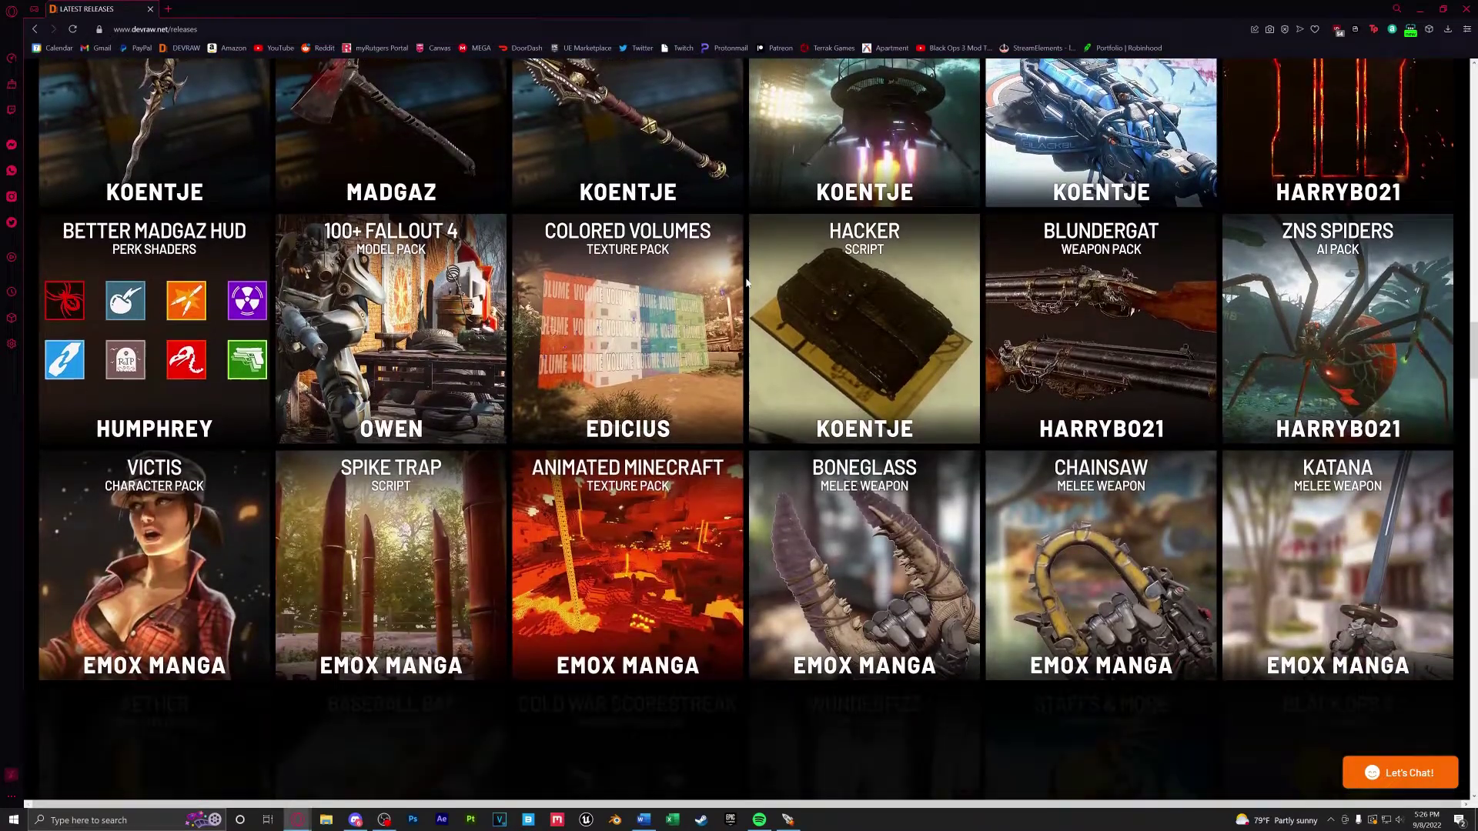
scroll(745, 277, "down", 3)
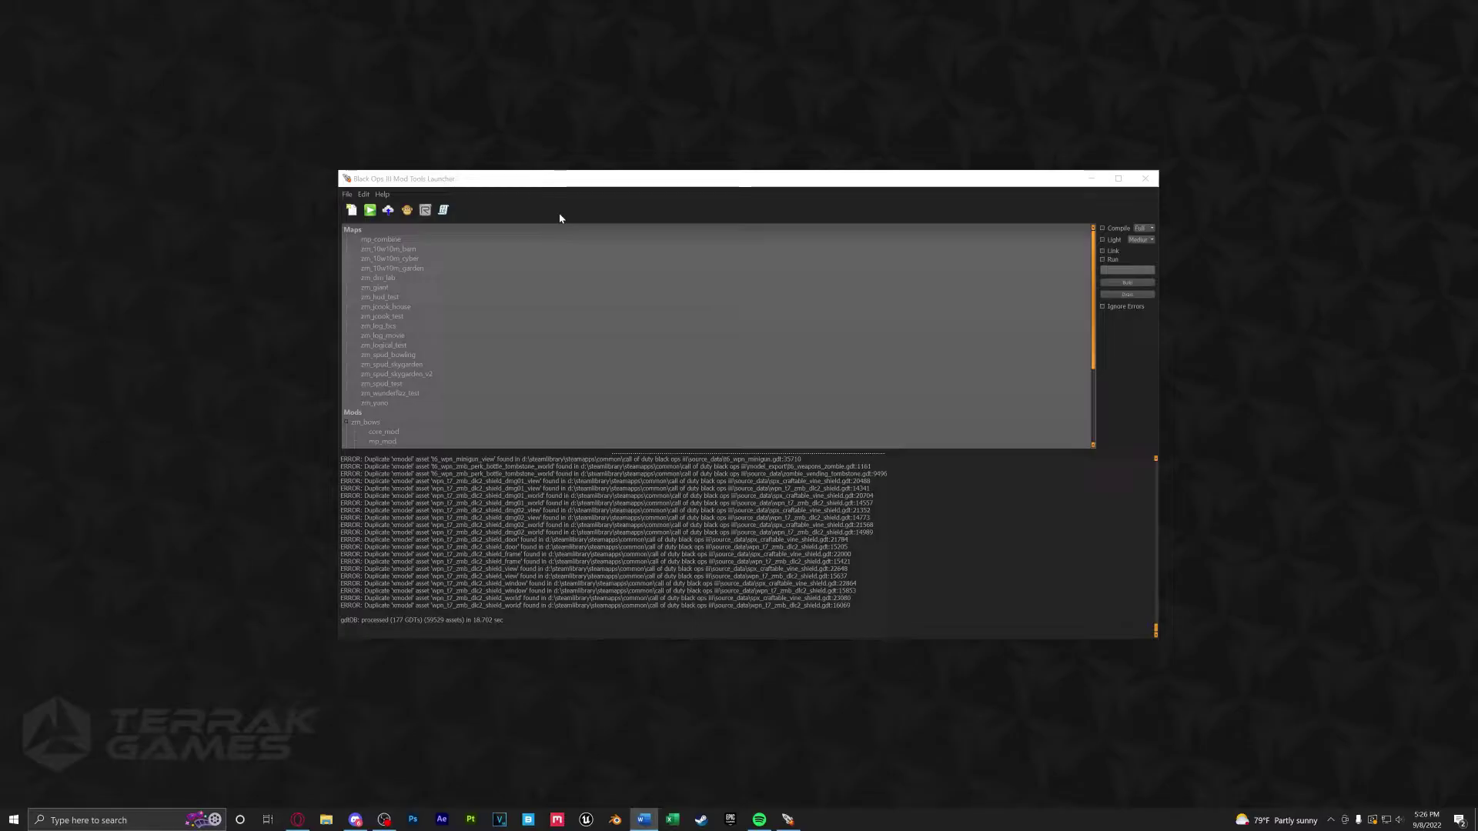
left_click(364, 194)
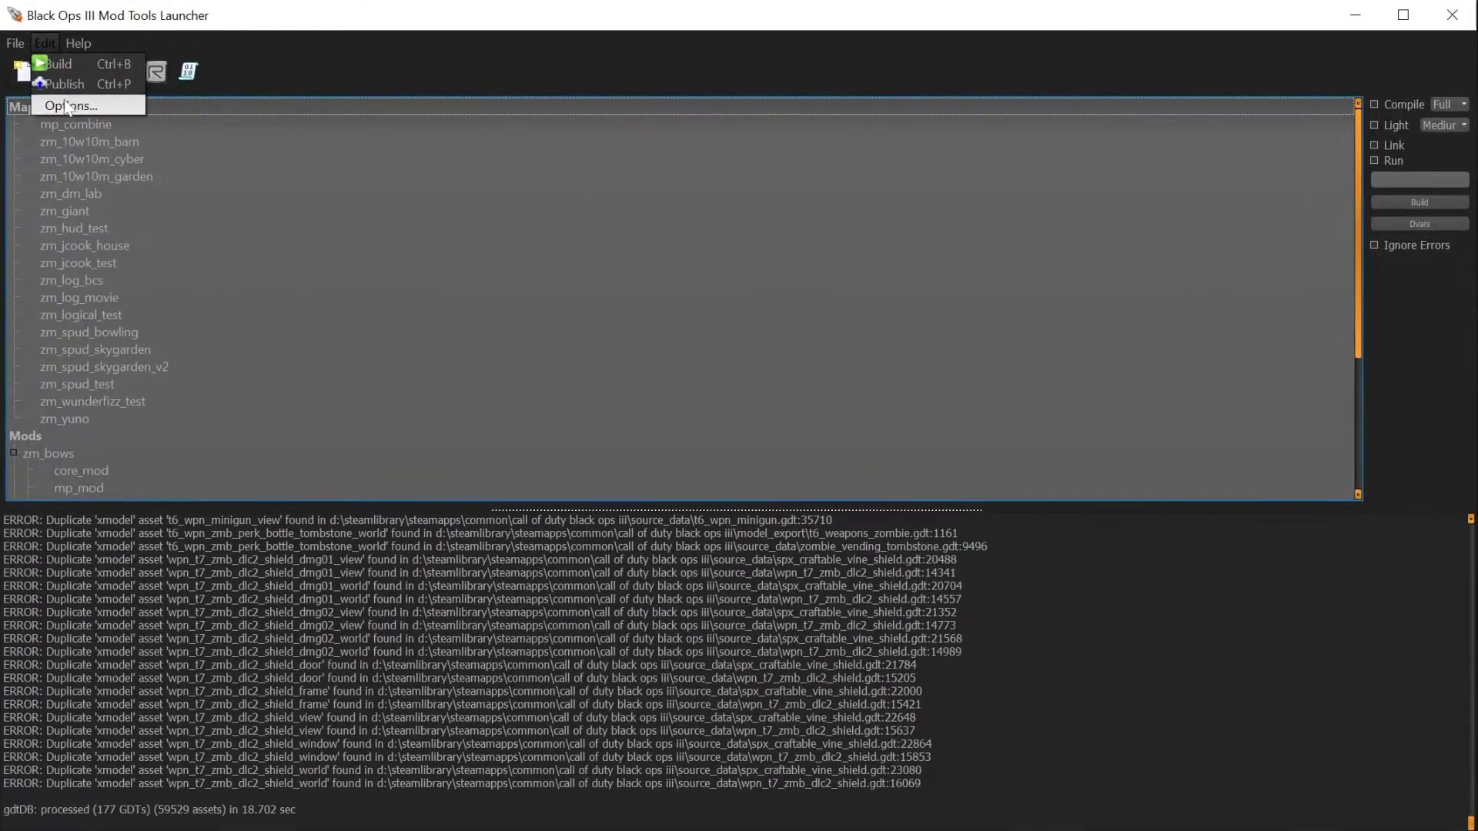
left_click(68, 106)
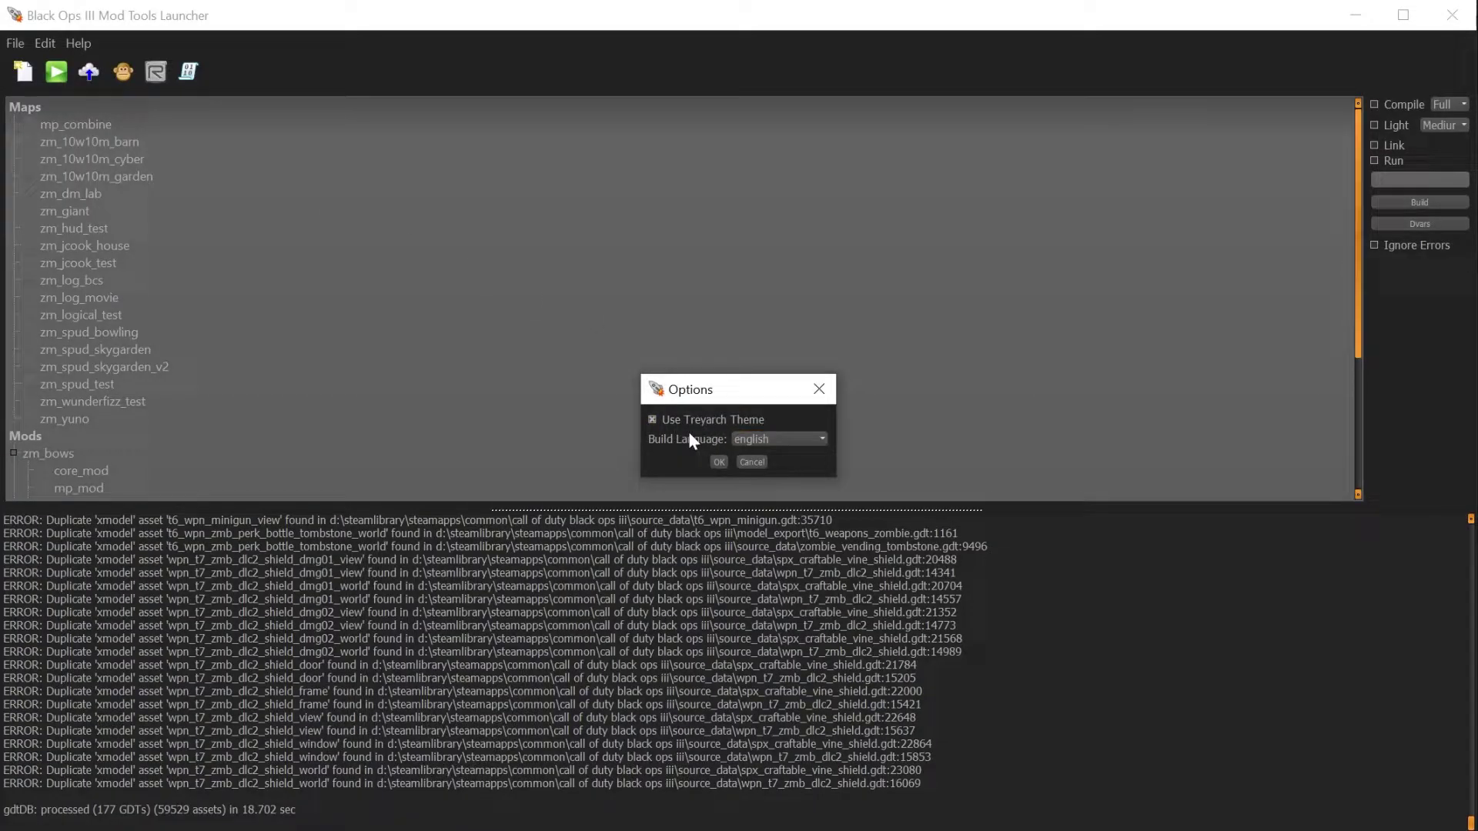
left_click(720, 462)
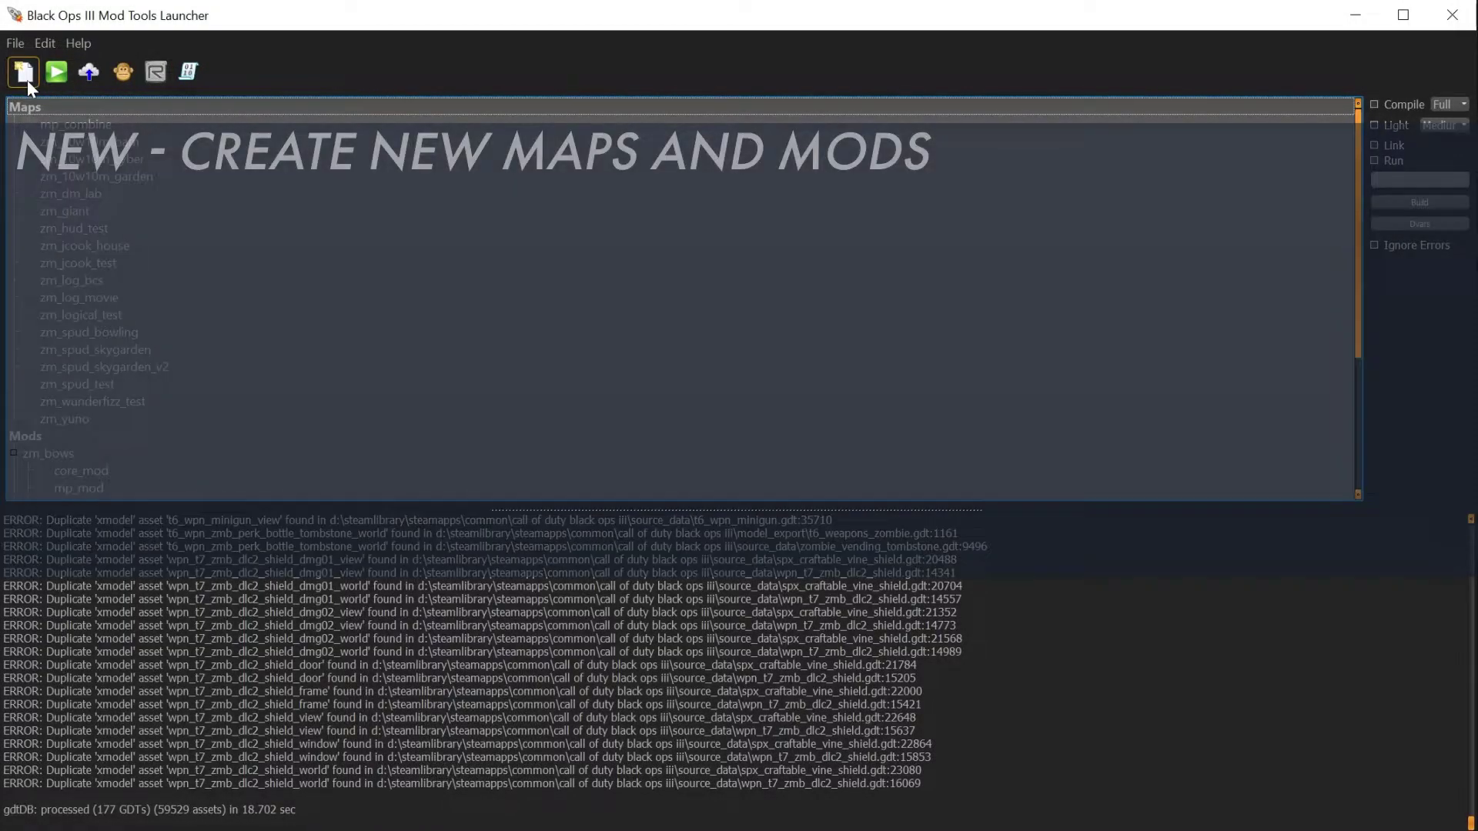
left_click(26, 81)
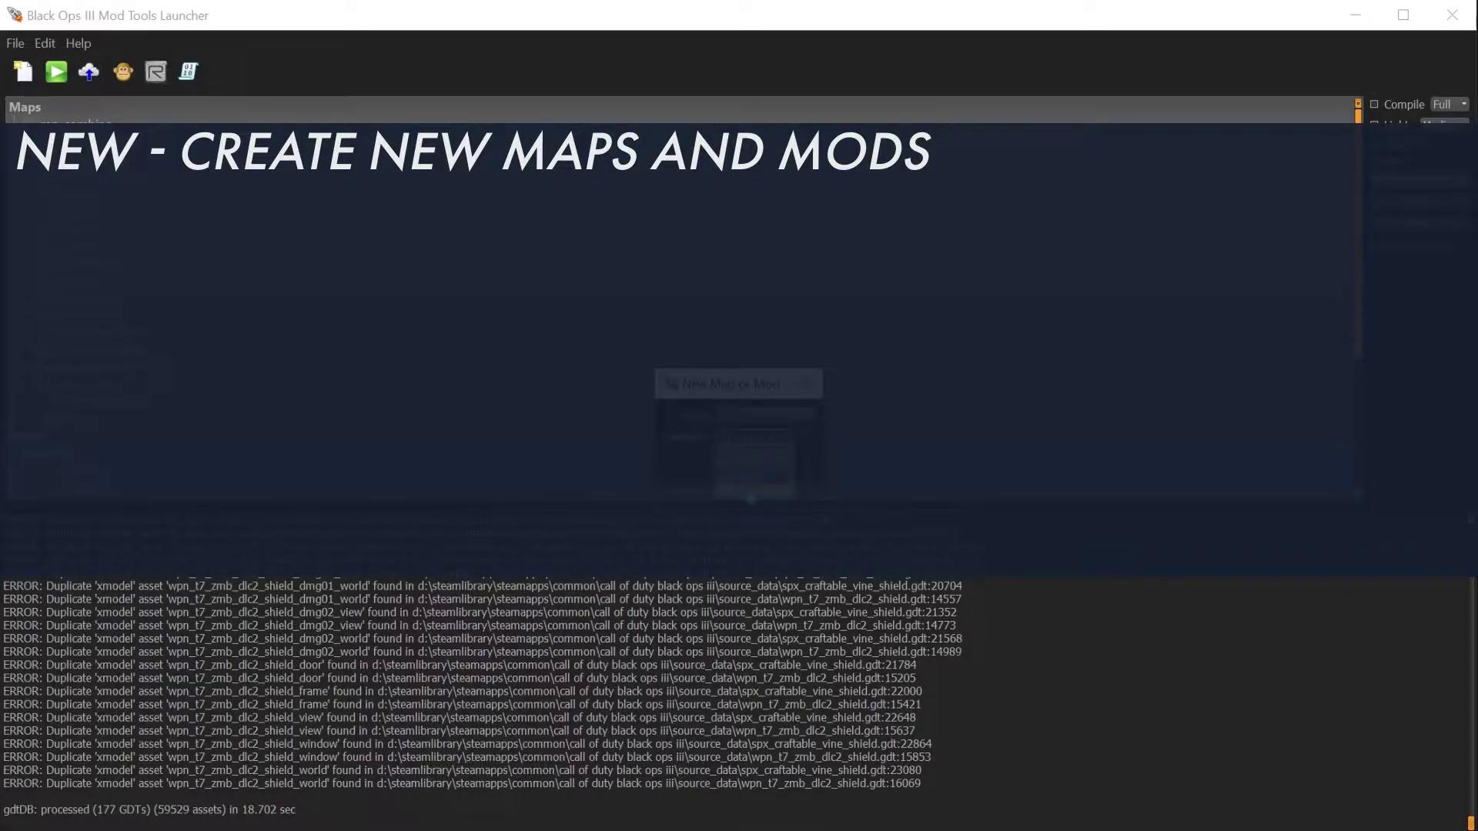
key("Escape")
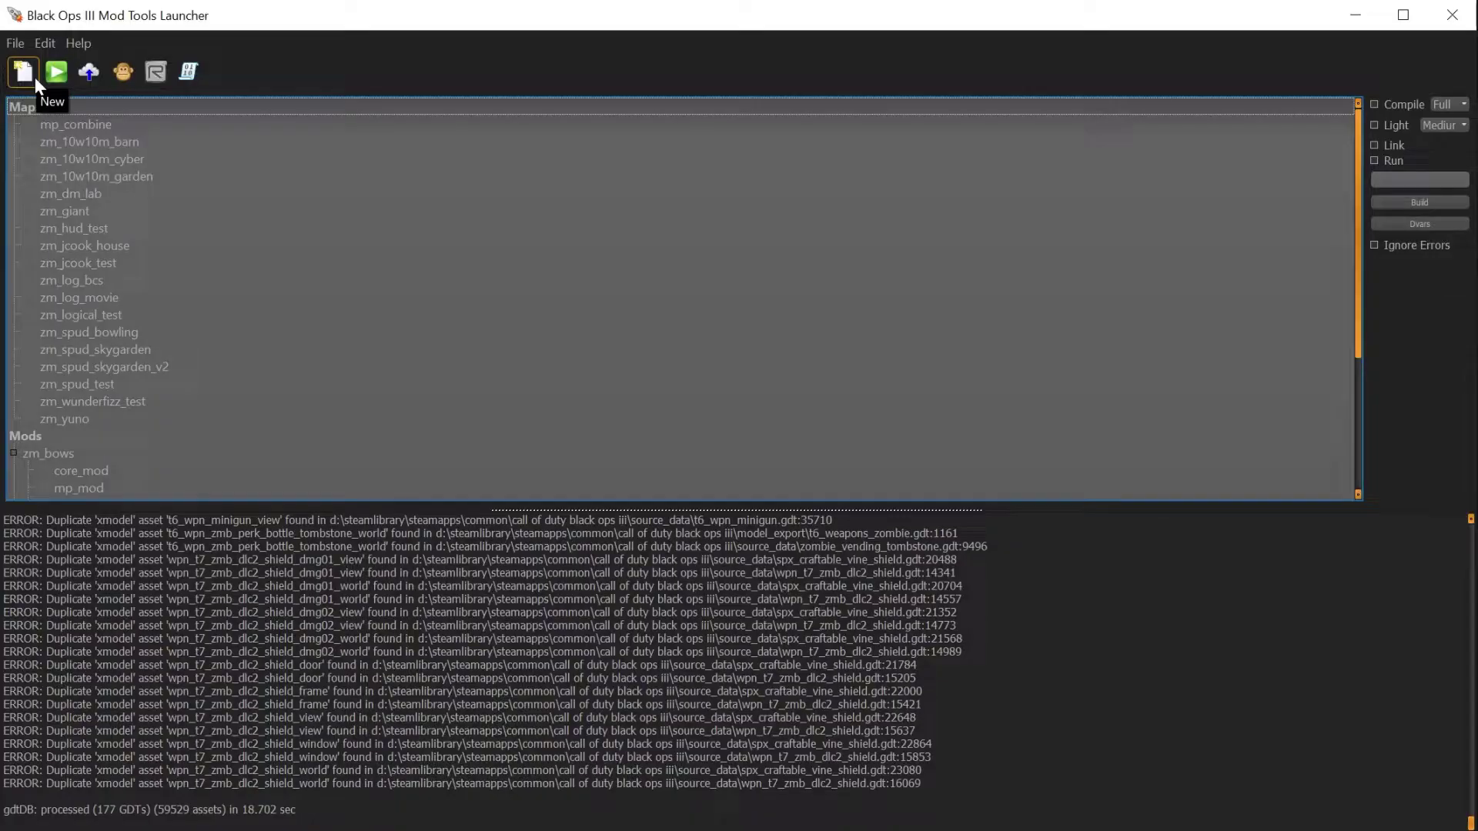
- Create a new ZM Mod Level map named zm_logical_tutorials
left_click(35, 77)
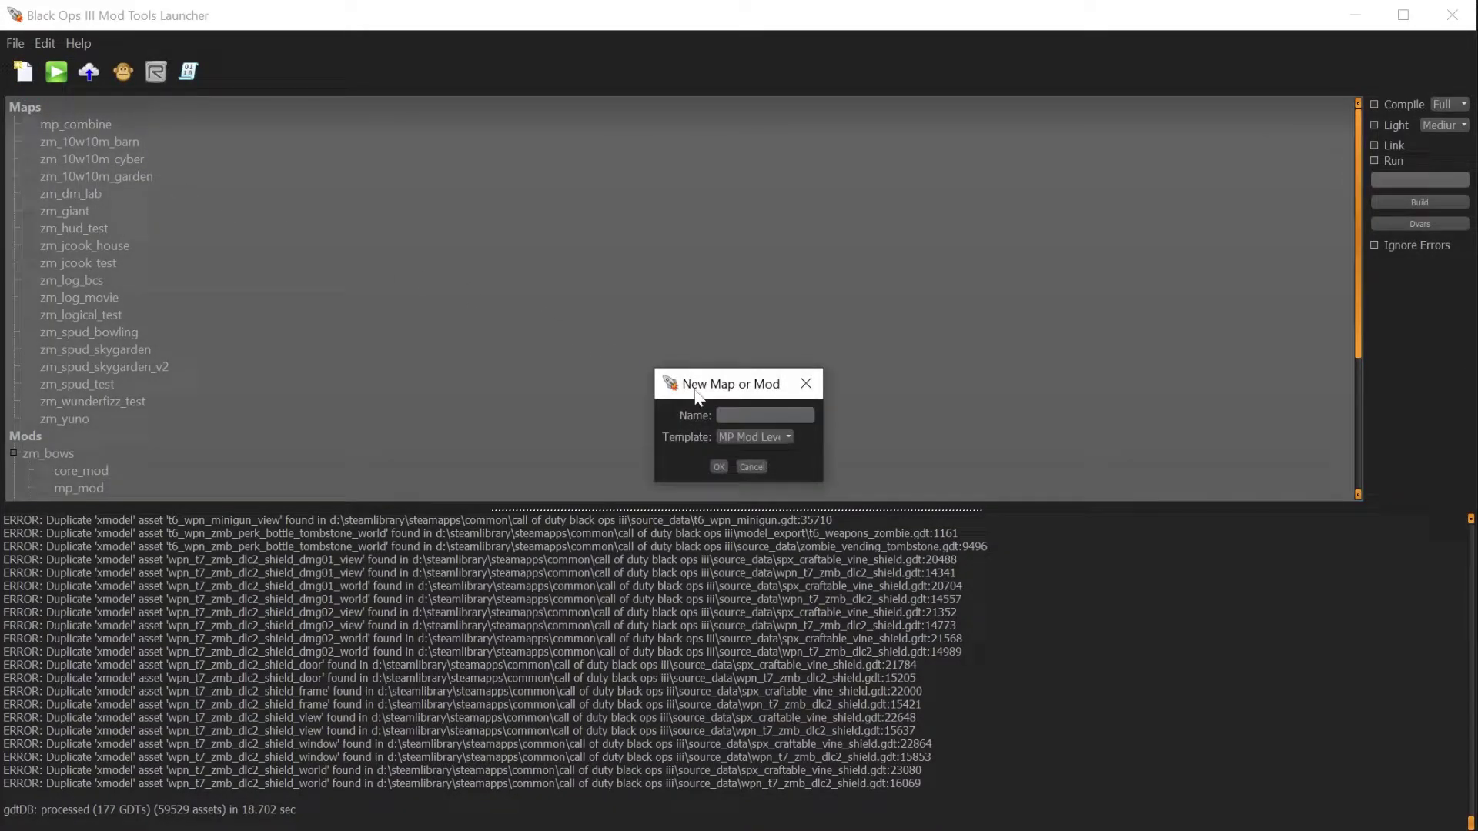
left_click(749, 437)
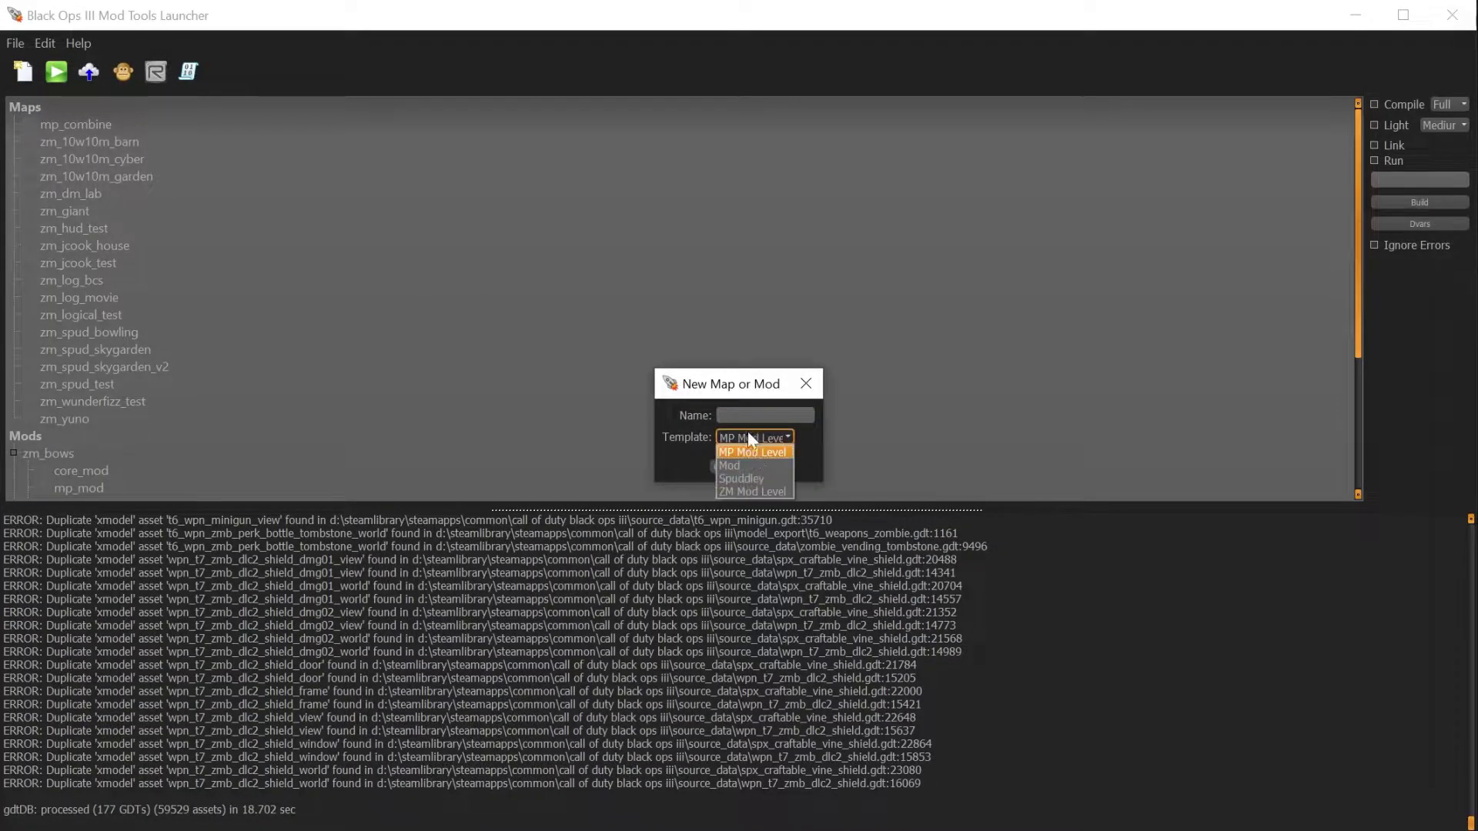
left_click(751, 491)
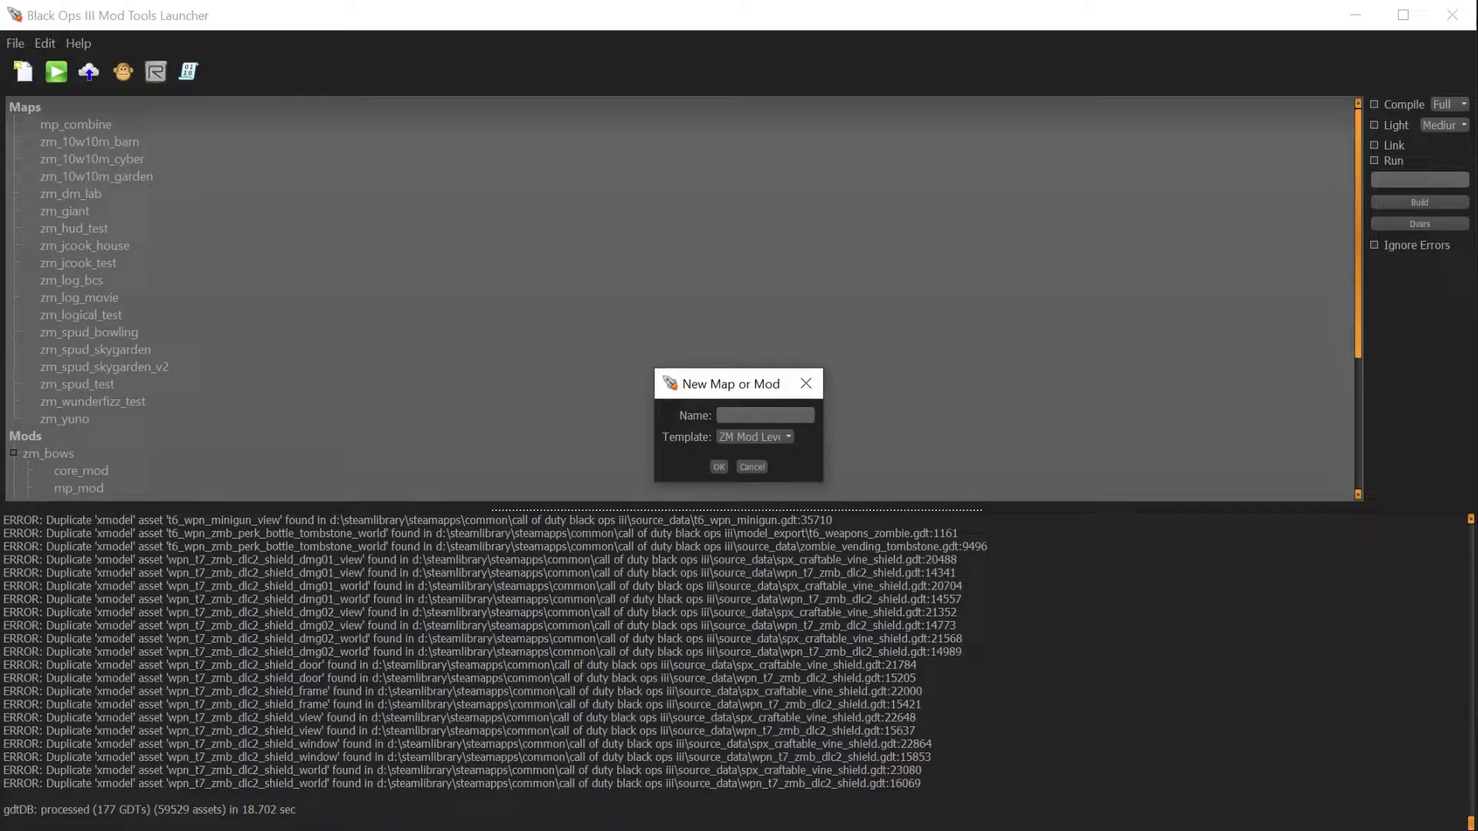
type("zm_logical_tutorials")
left_click(719, 466)
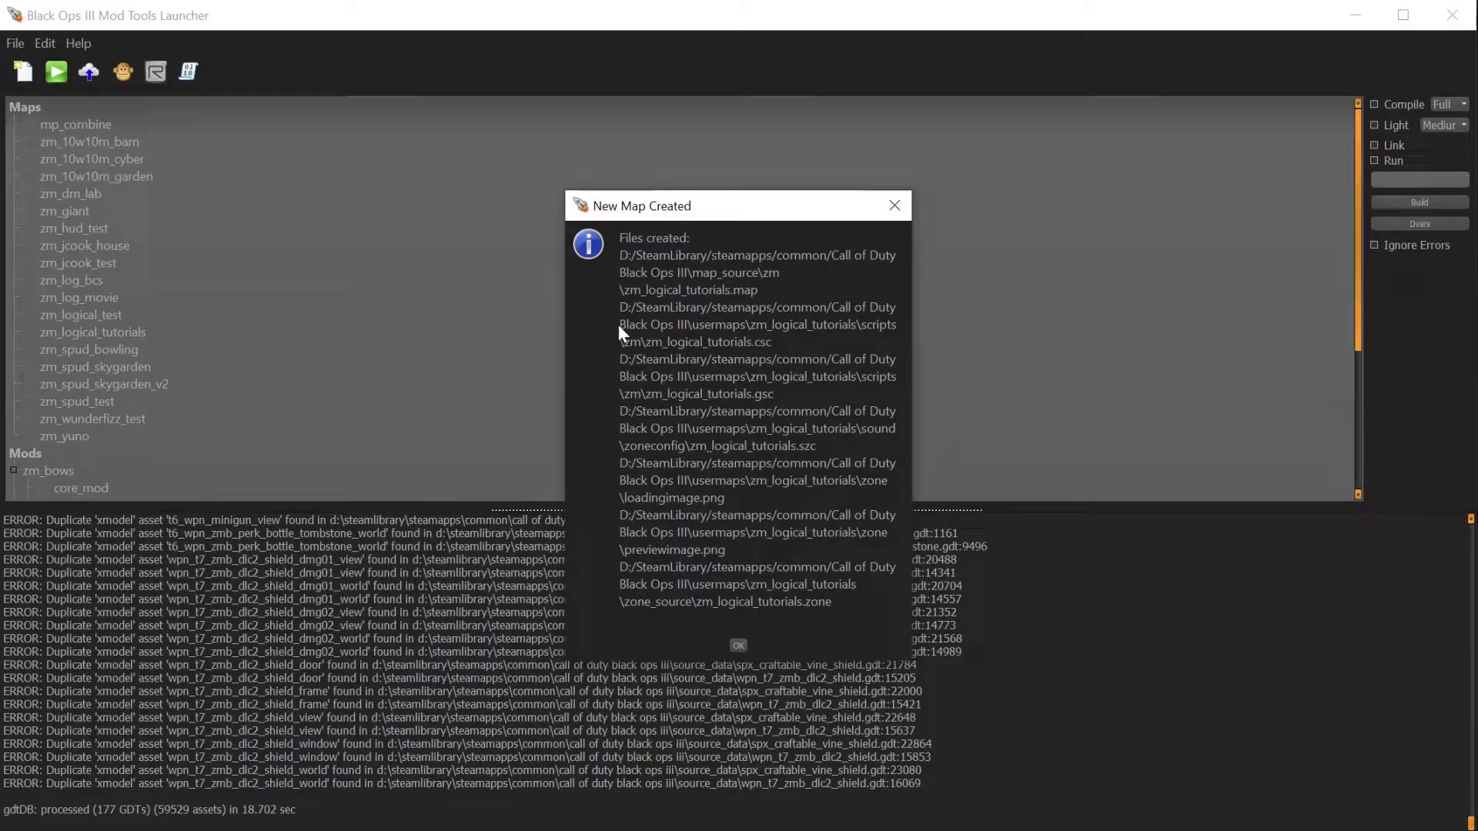
left_click(738, 645)
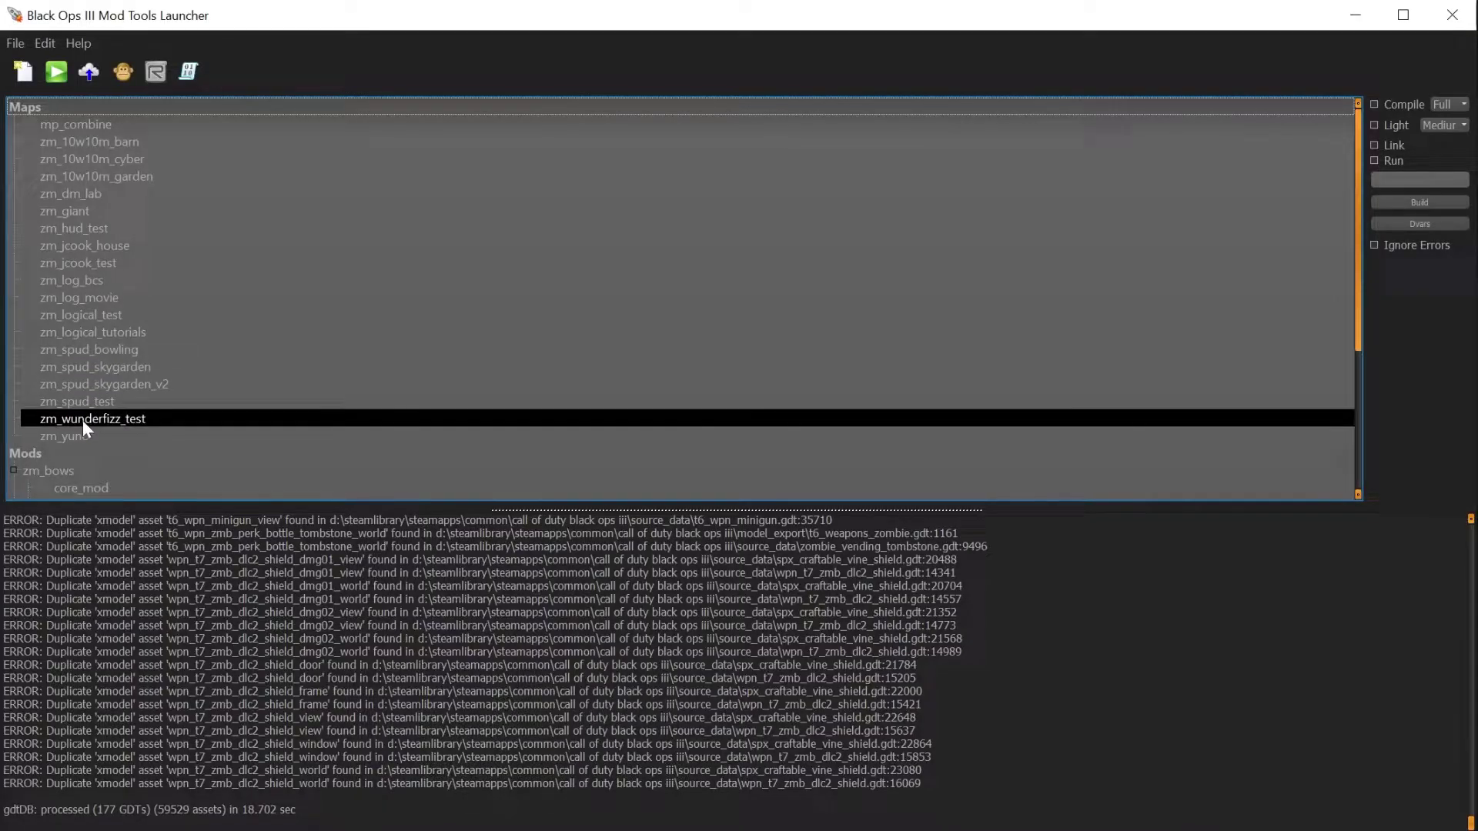
- Open zm_logical_tutorials in the Radiant Level Editor
right_click(103, 330)
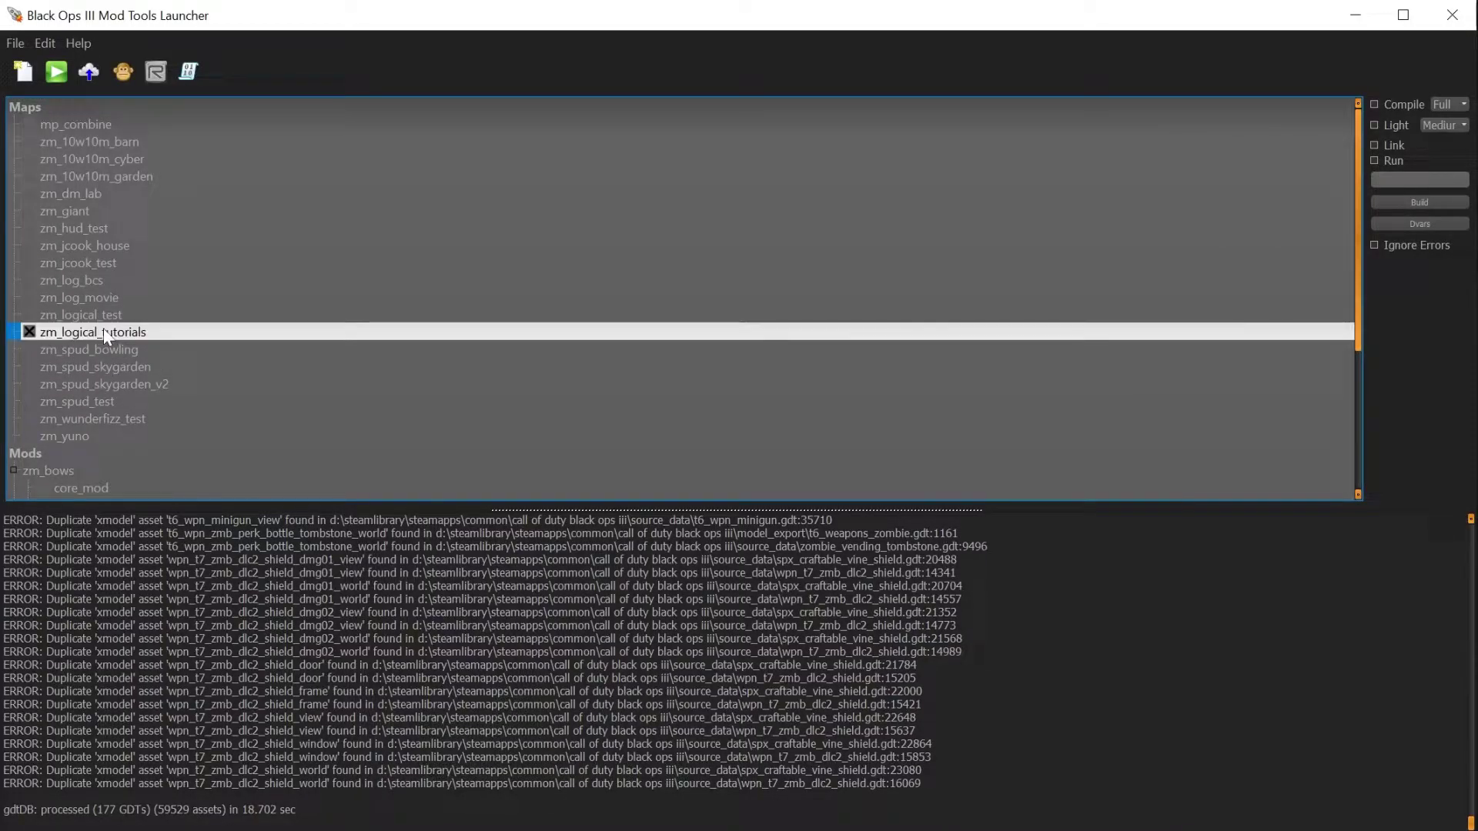
left_click(97, 270)
left_click(155, 73)
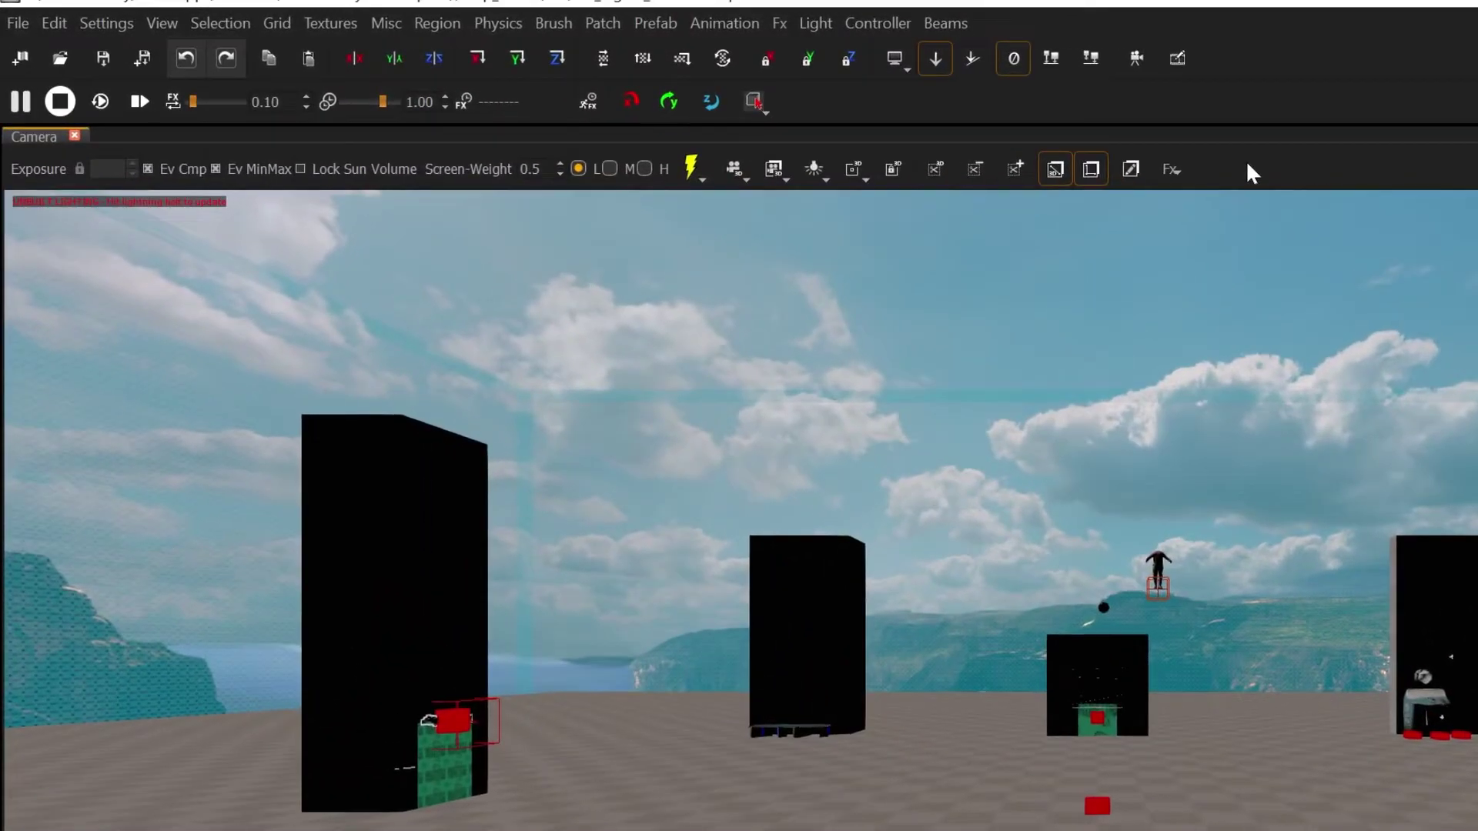
- Toggle the camera Exposure controls off and back on, then build the map lighting
right_click(1075, 143)
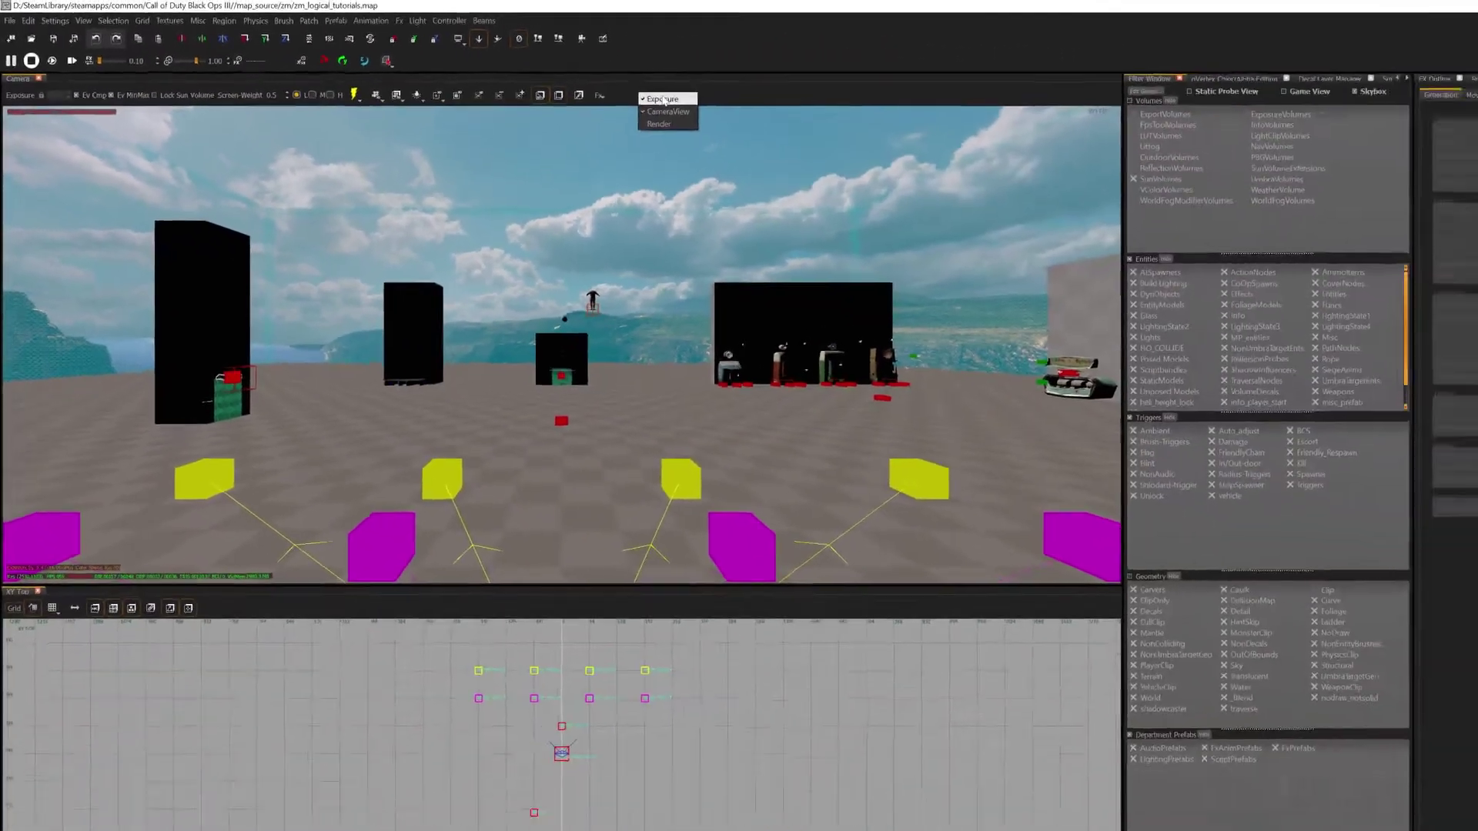
left_click(1272, 183)
right_click(563, 87)
left_click(579, 90)
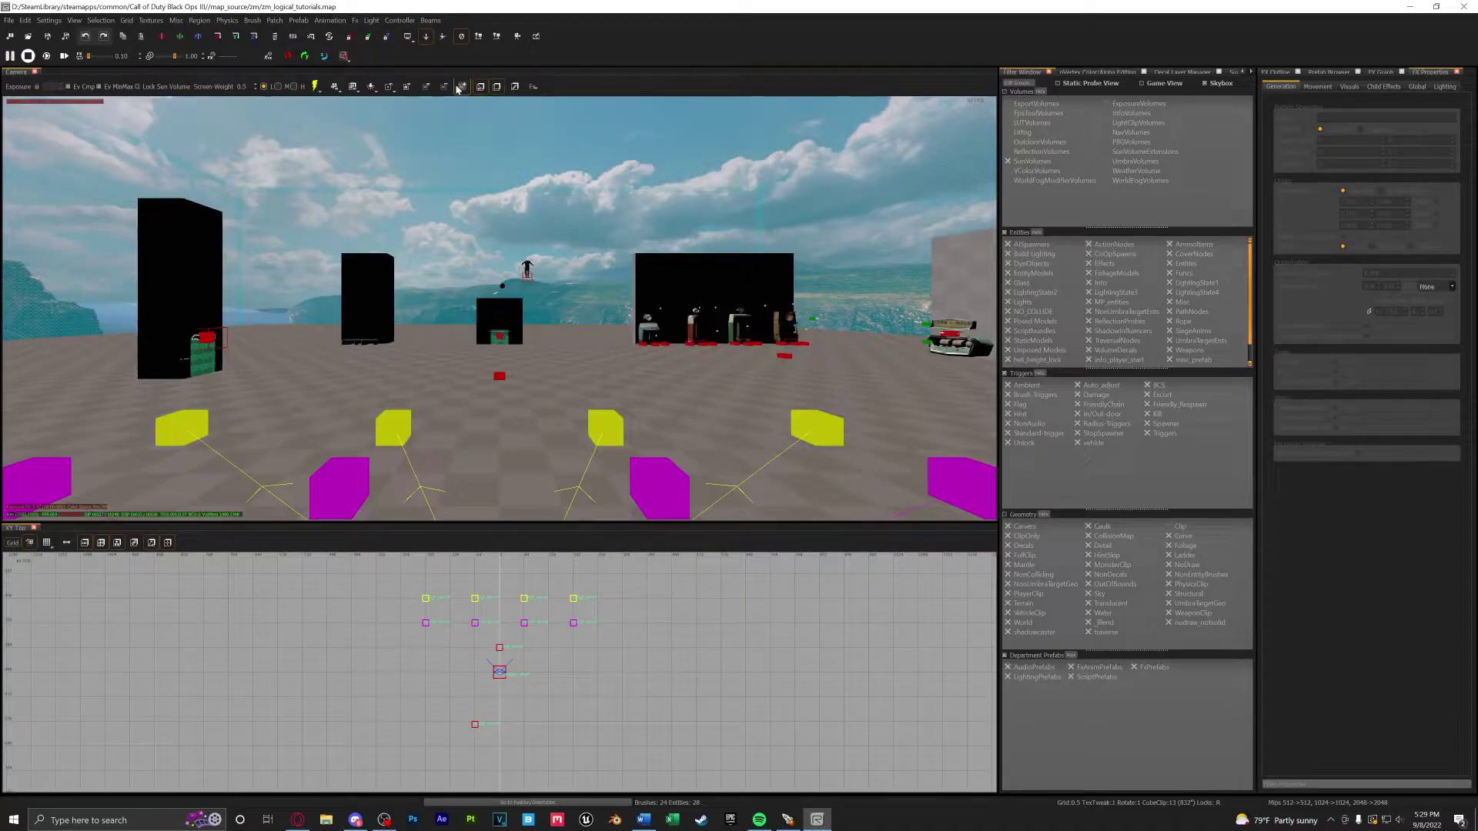
left_click(315, 91)
right_click_drag(579, 323, 570, 318)
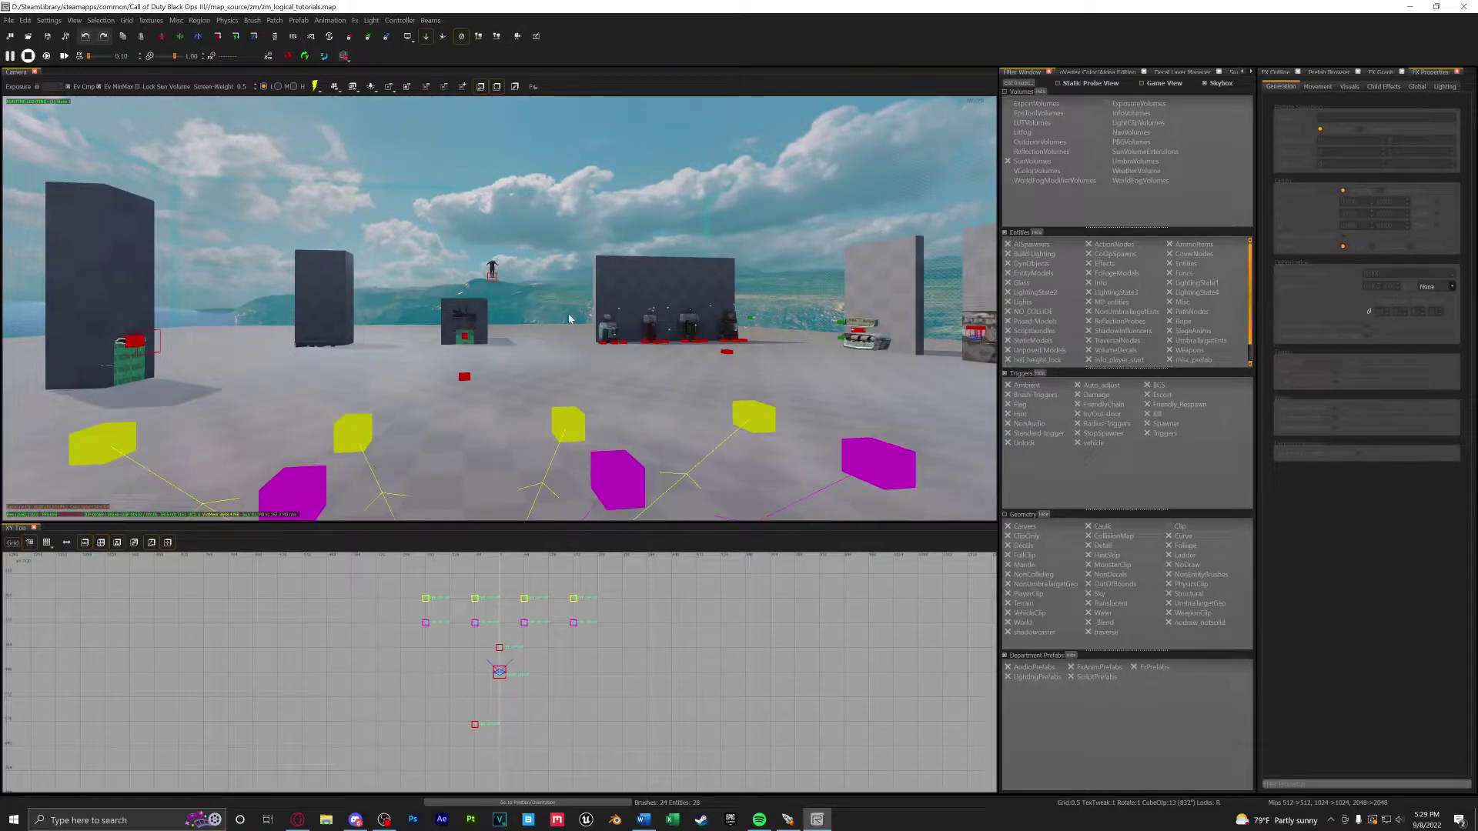
- Preview flat (F6) and baked-normal (F7) fake lighting, then return to normal view (F9)
key("F6")
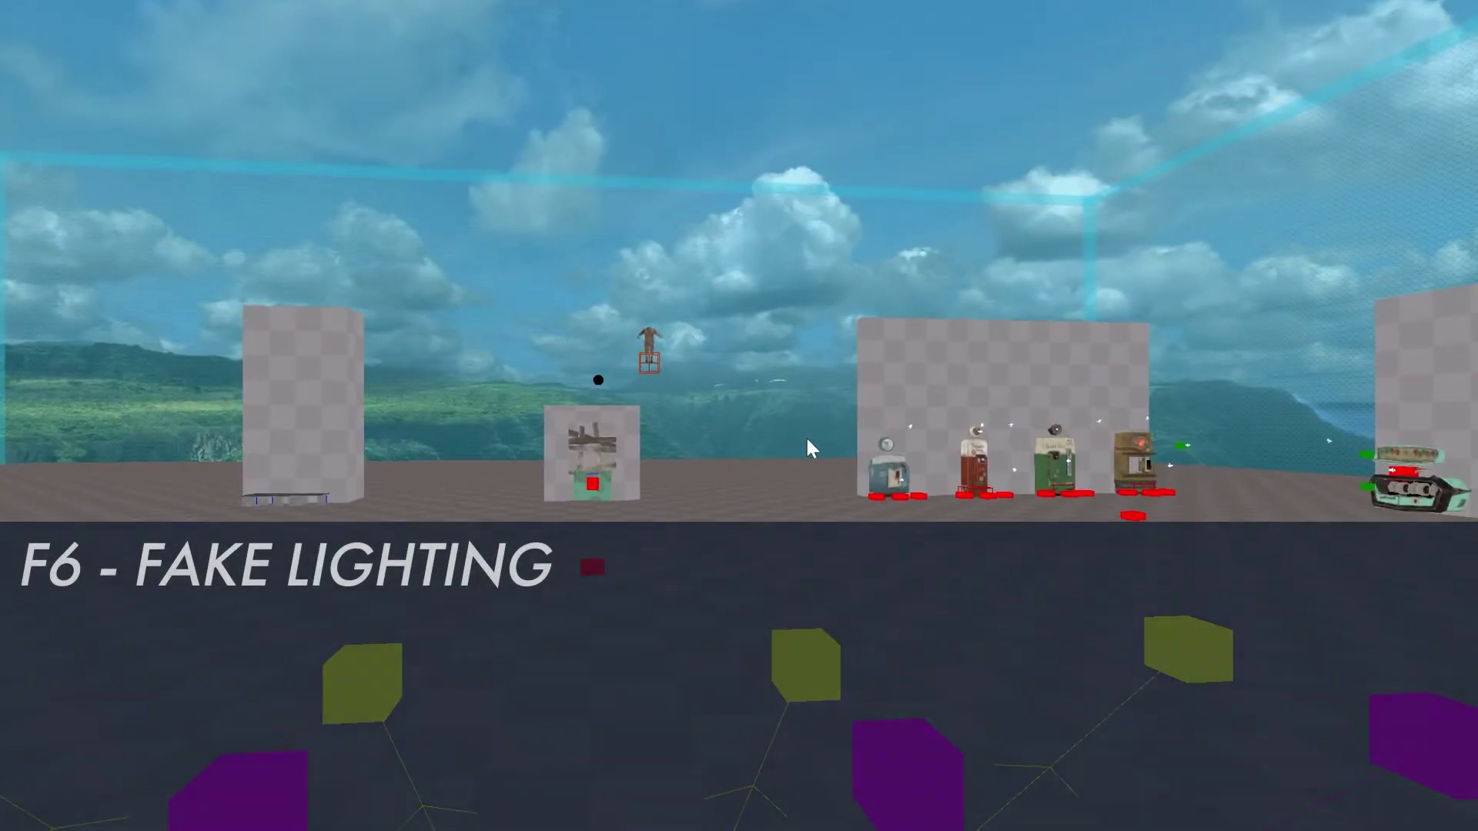
key("F7")
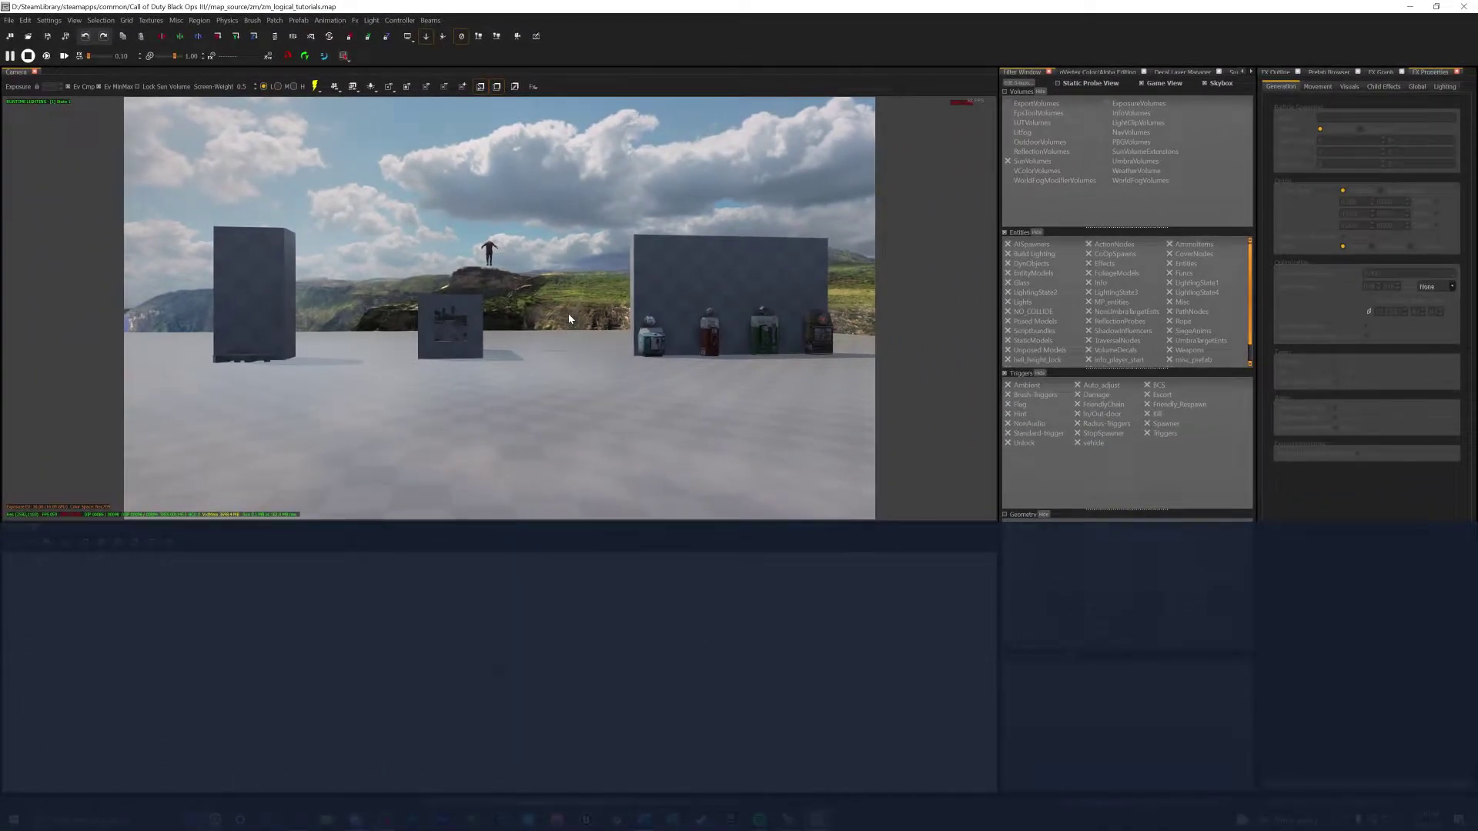
key("F9")
- Cycle through model browser, entity info, entity browser, surface inspector and texture browser, then Preferences
key("m")
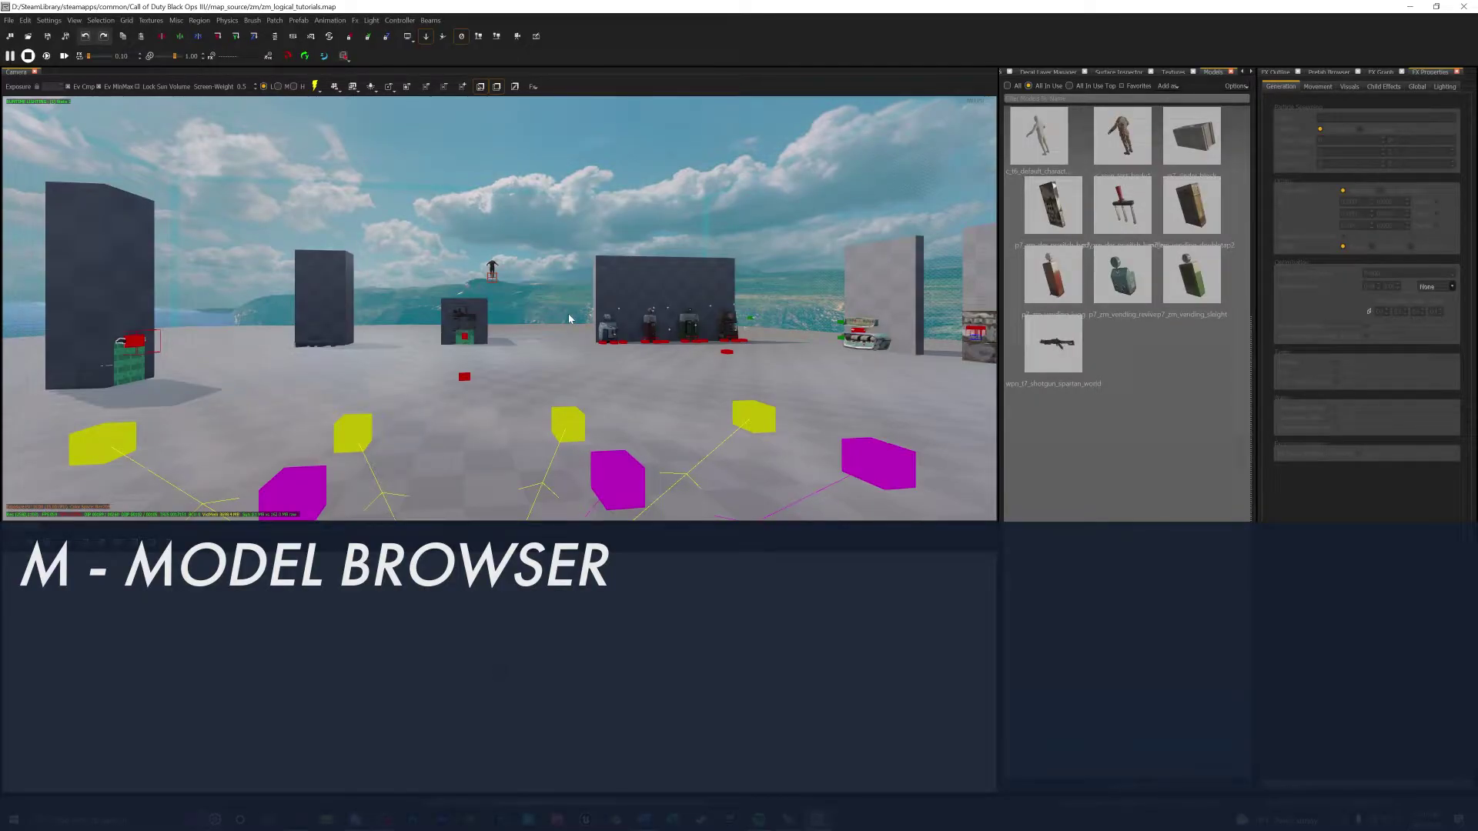
key("n")
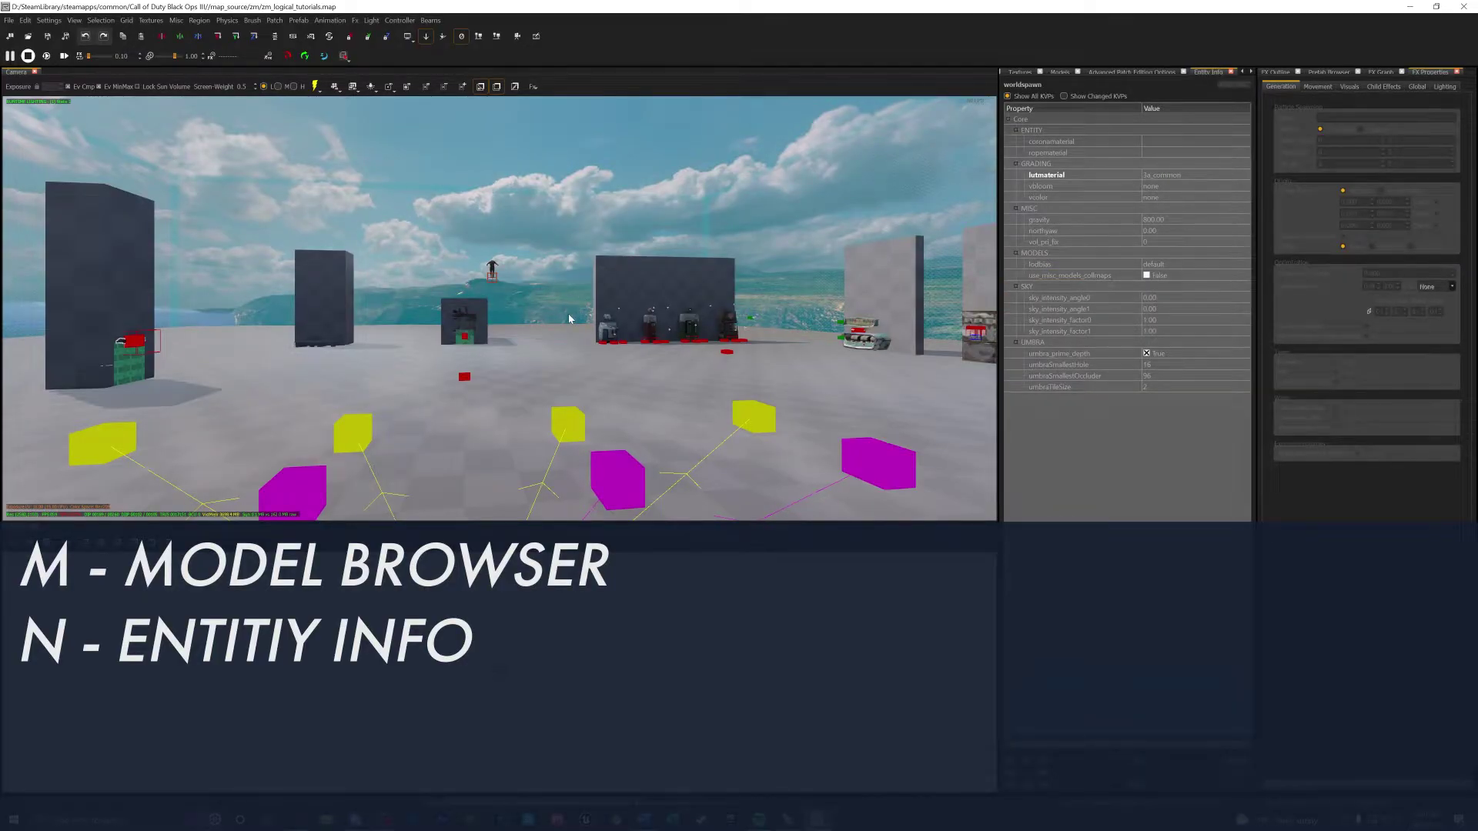
key("b")
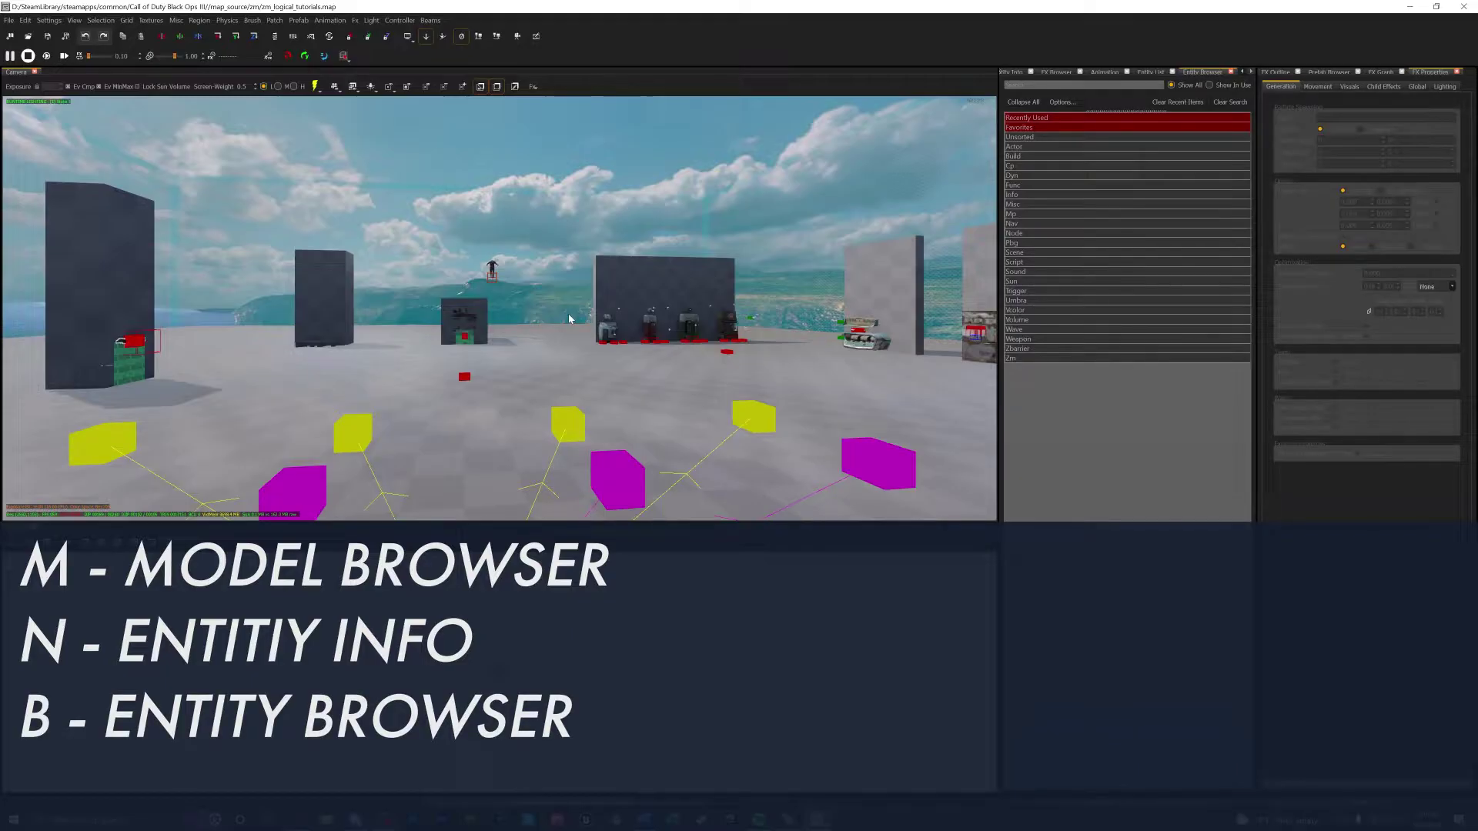
key("s")
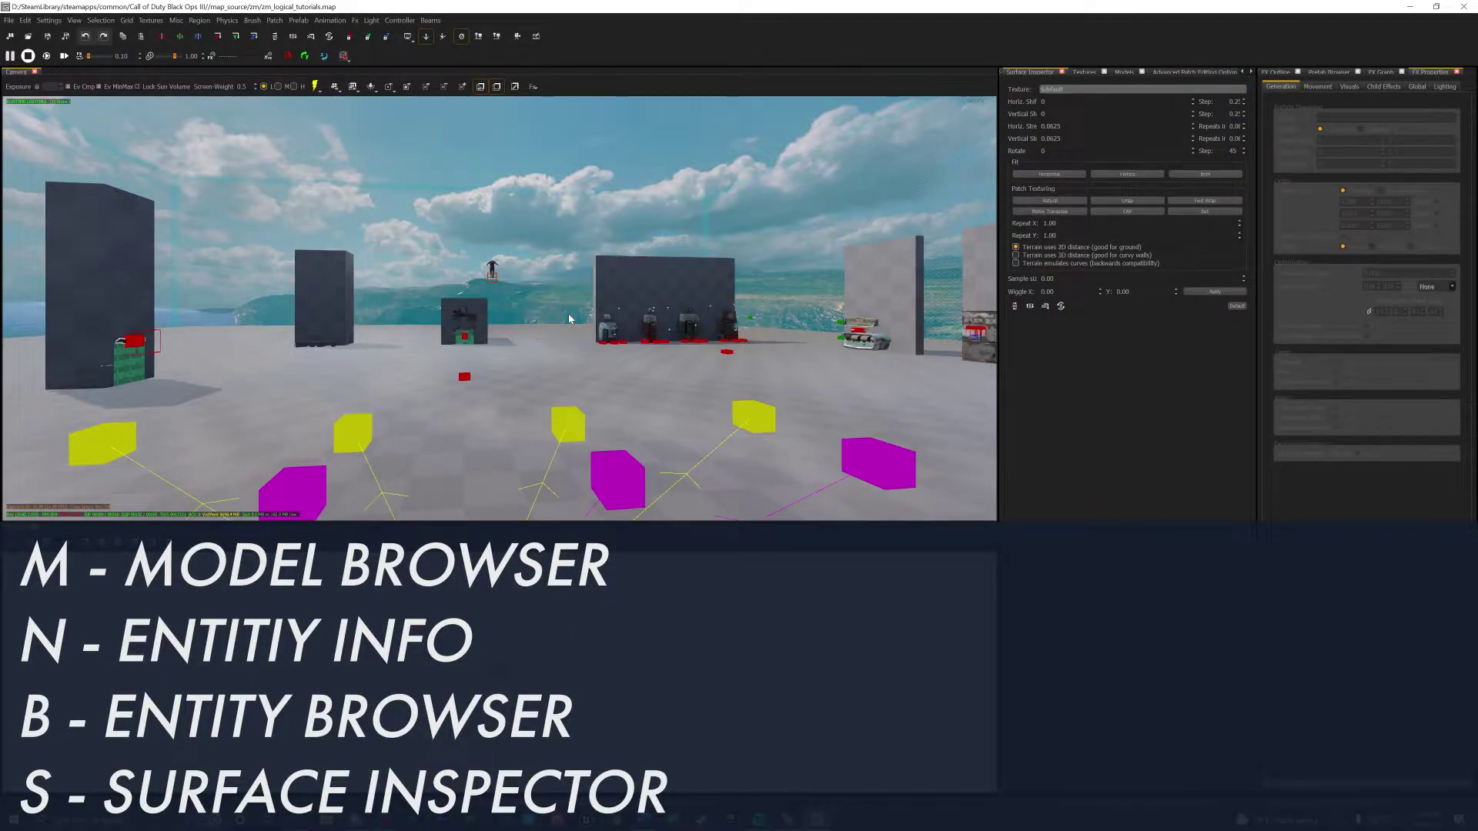
key("t")
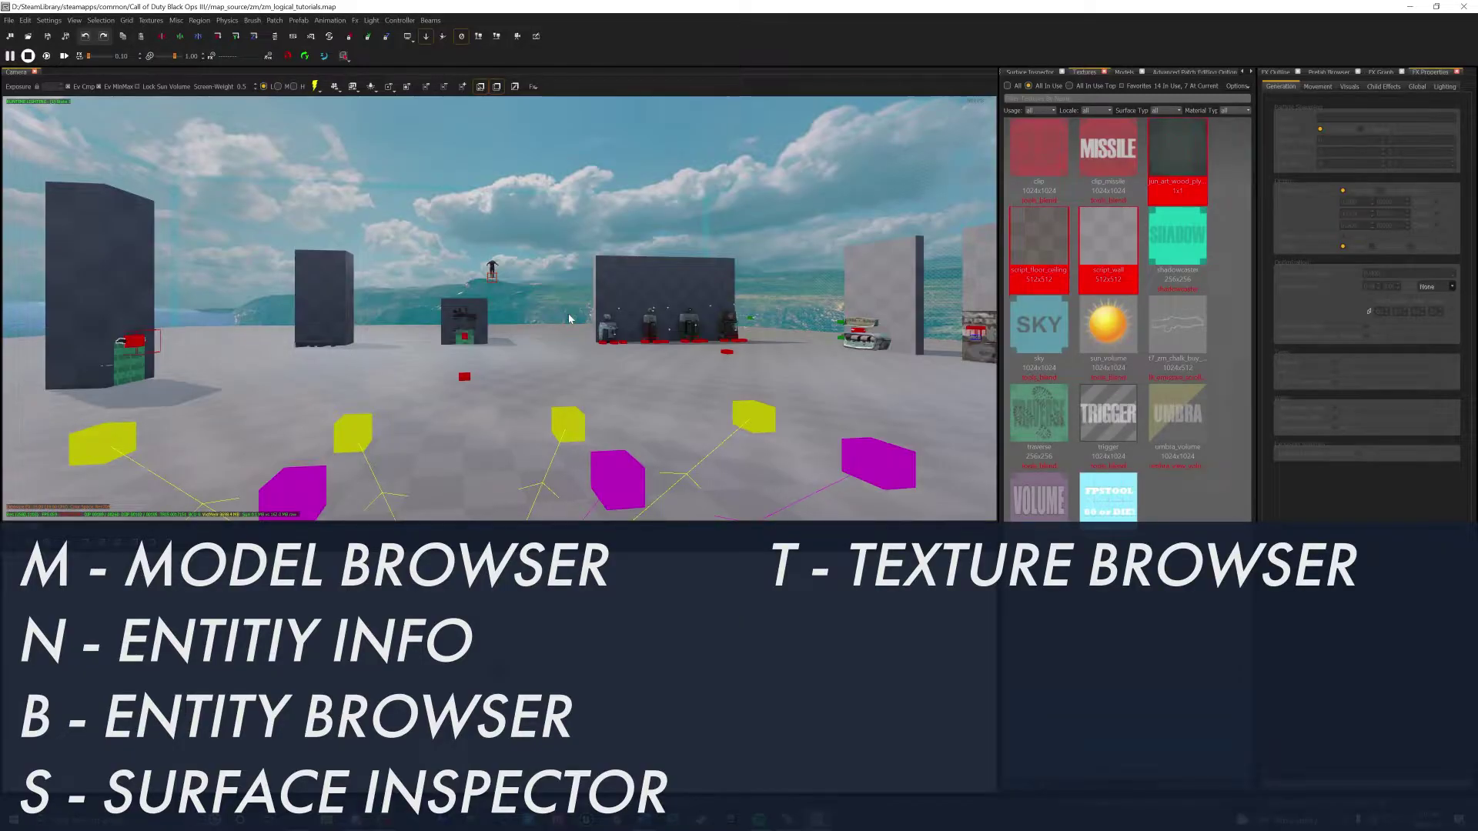
key("p")
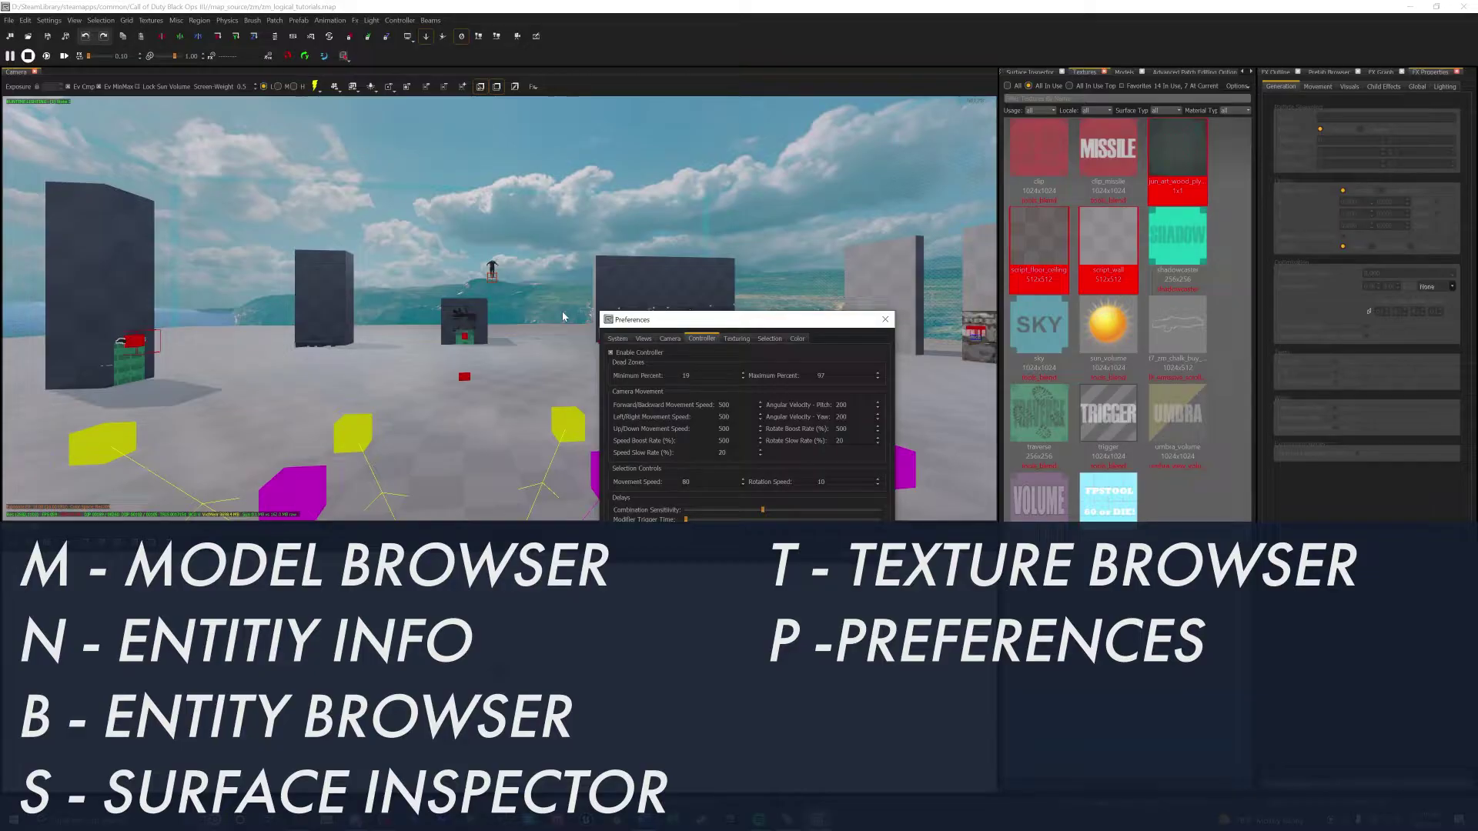
- Reopen Preferences and apply the Camera settings with field of view 100 and max FPS 60
key("Escape")
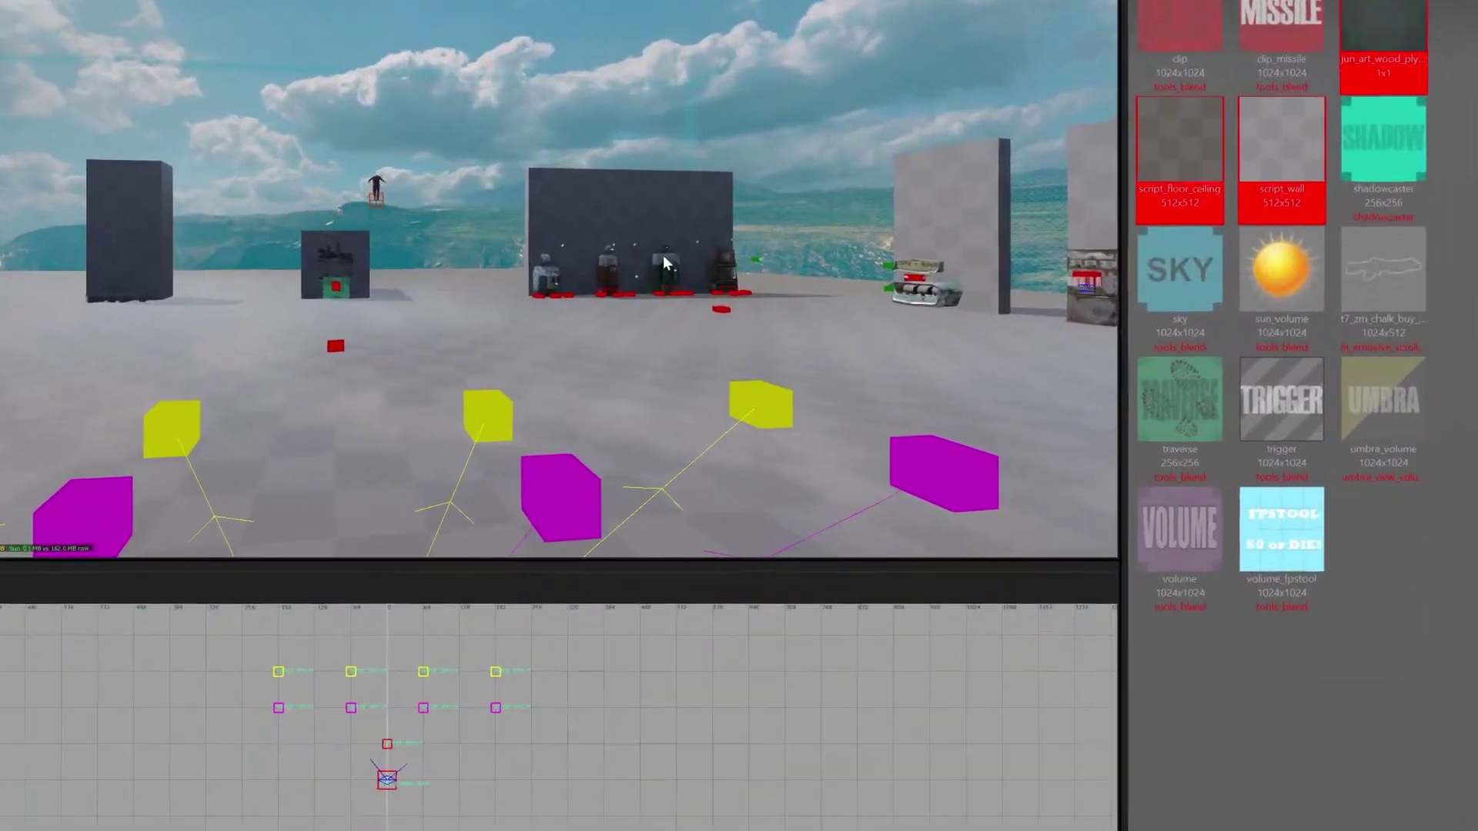
key("p")
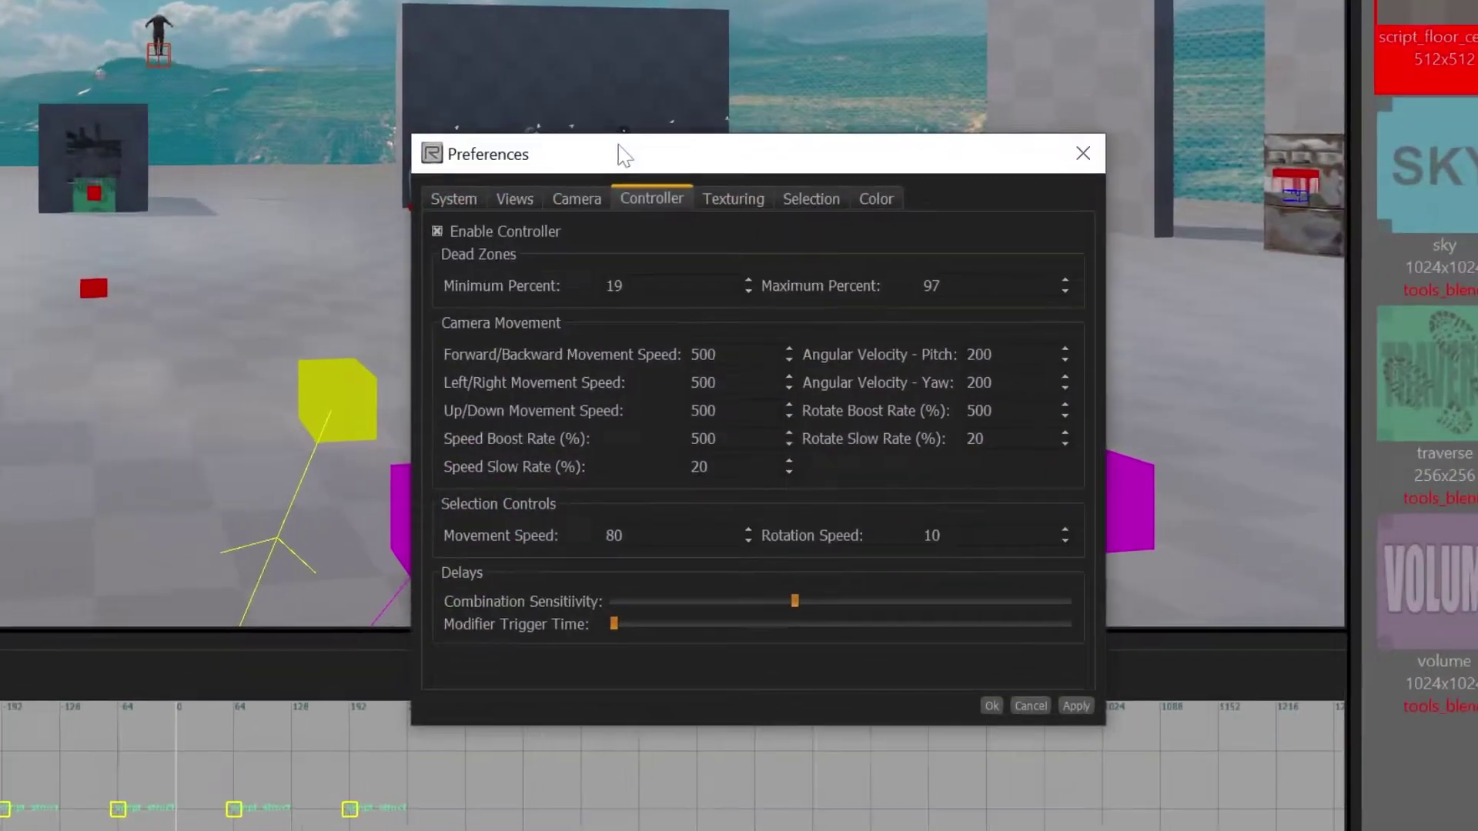
left_click(539, 162)
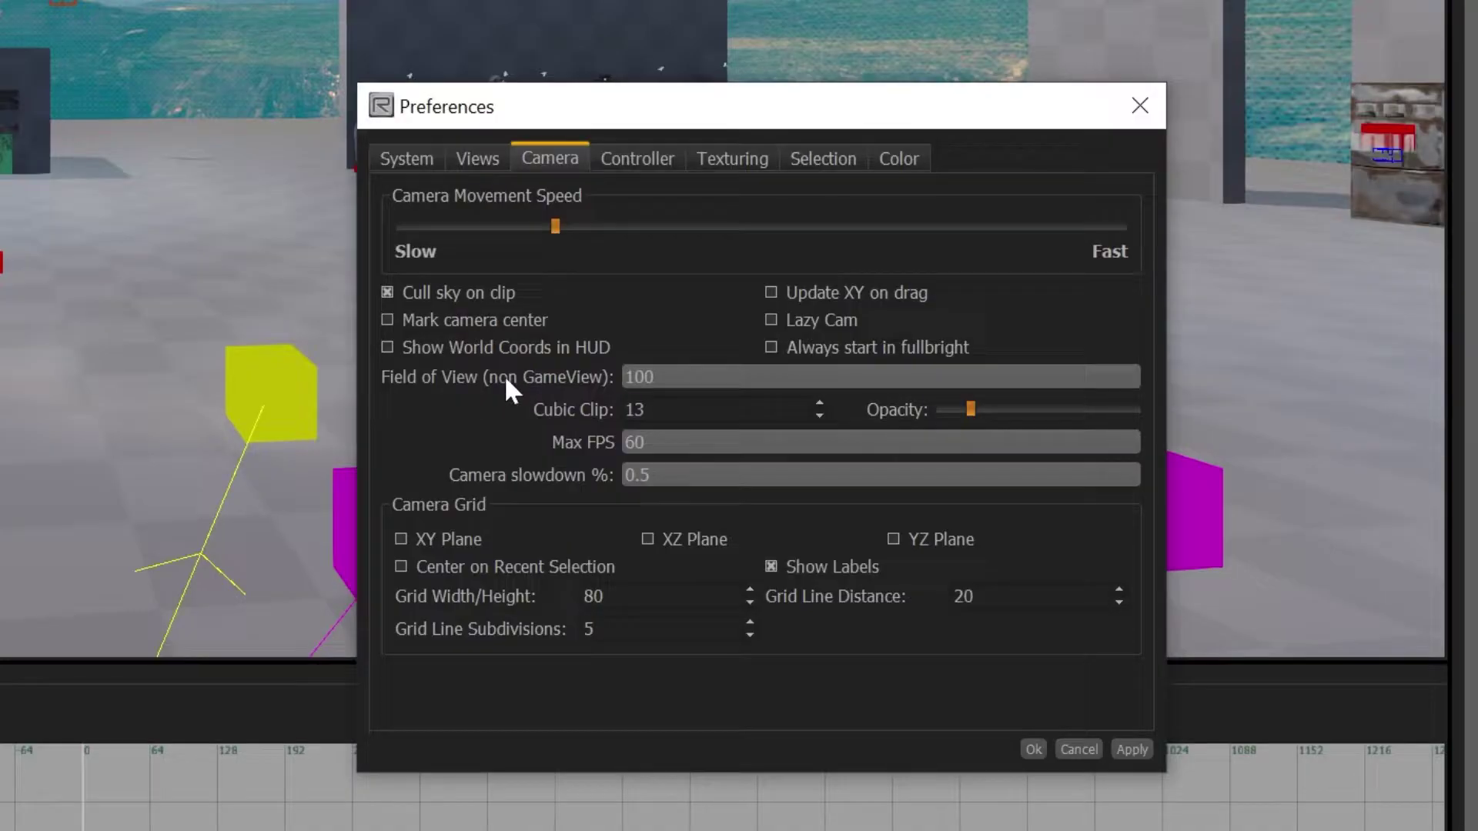
key("Tab")
key("Tab")
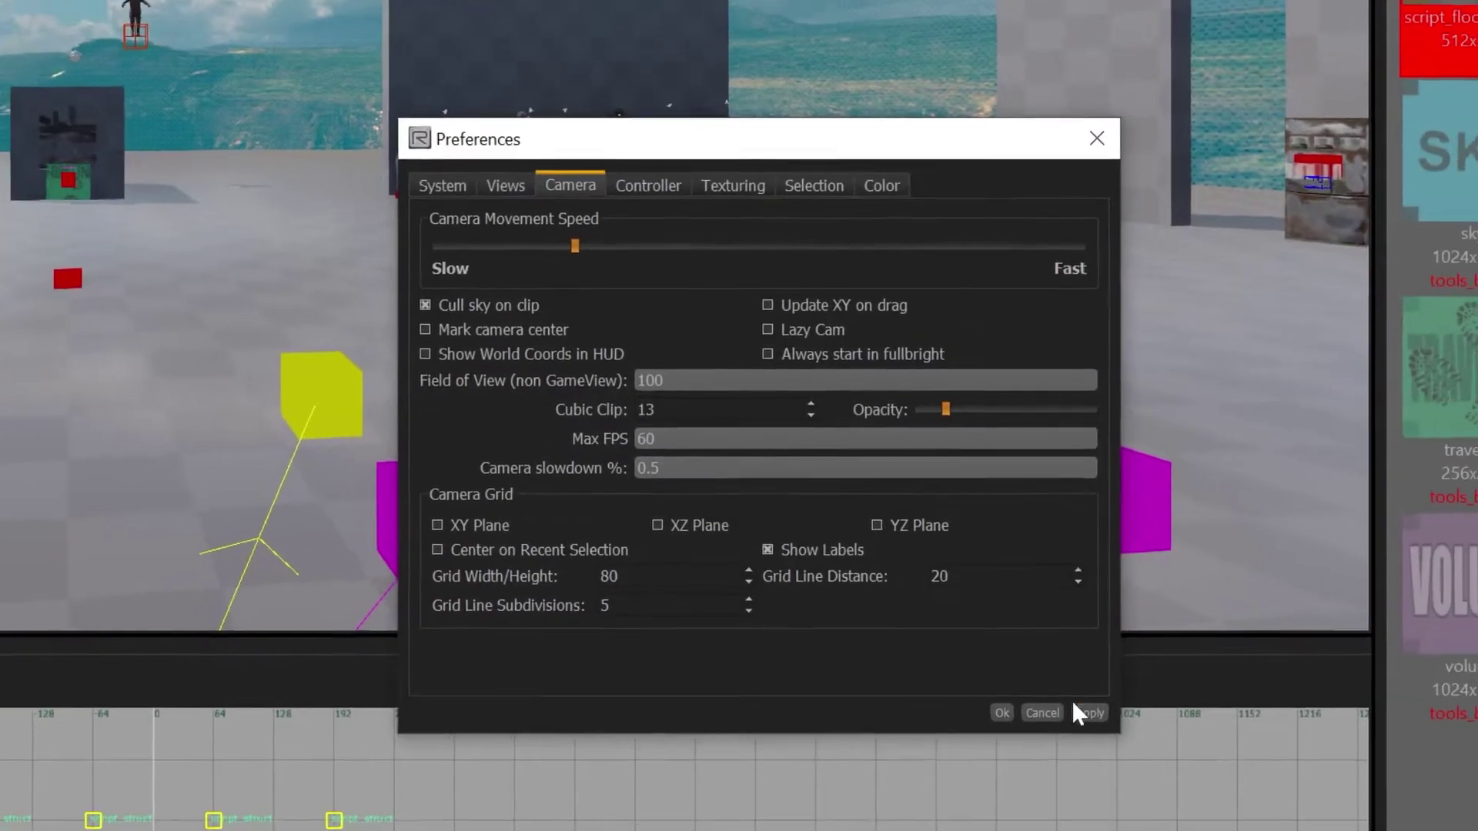
left_click(1131, 749)
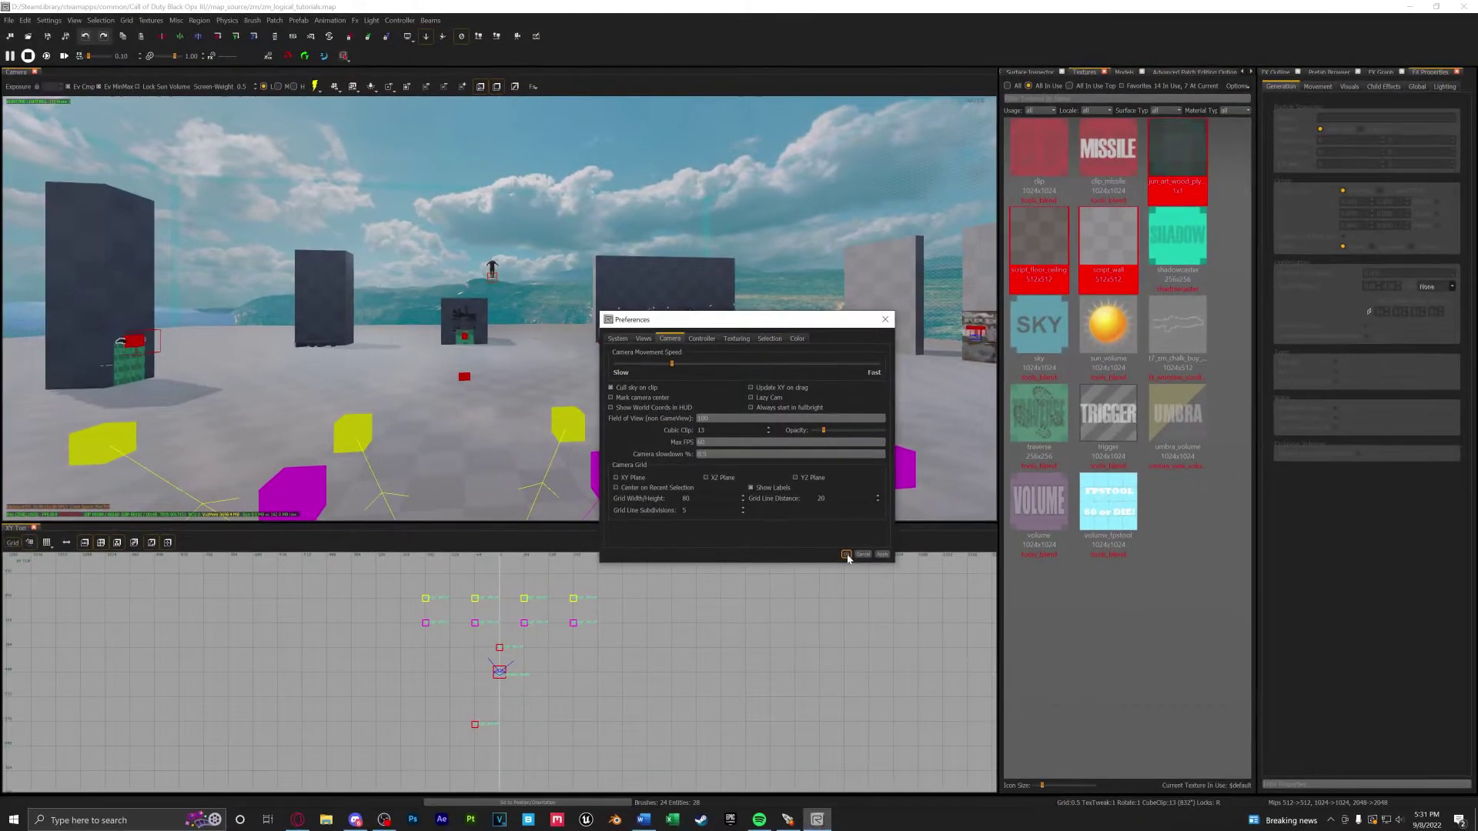
- Close Preferences, set Camera Movement Mode 2 under View > Camera, then browse the Fx menu
left_click(899, 606)
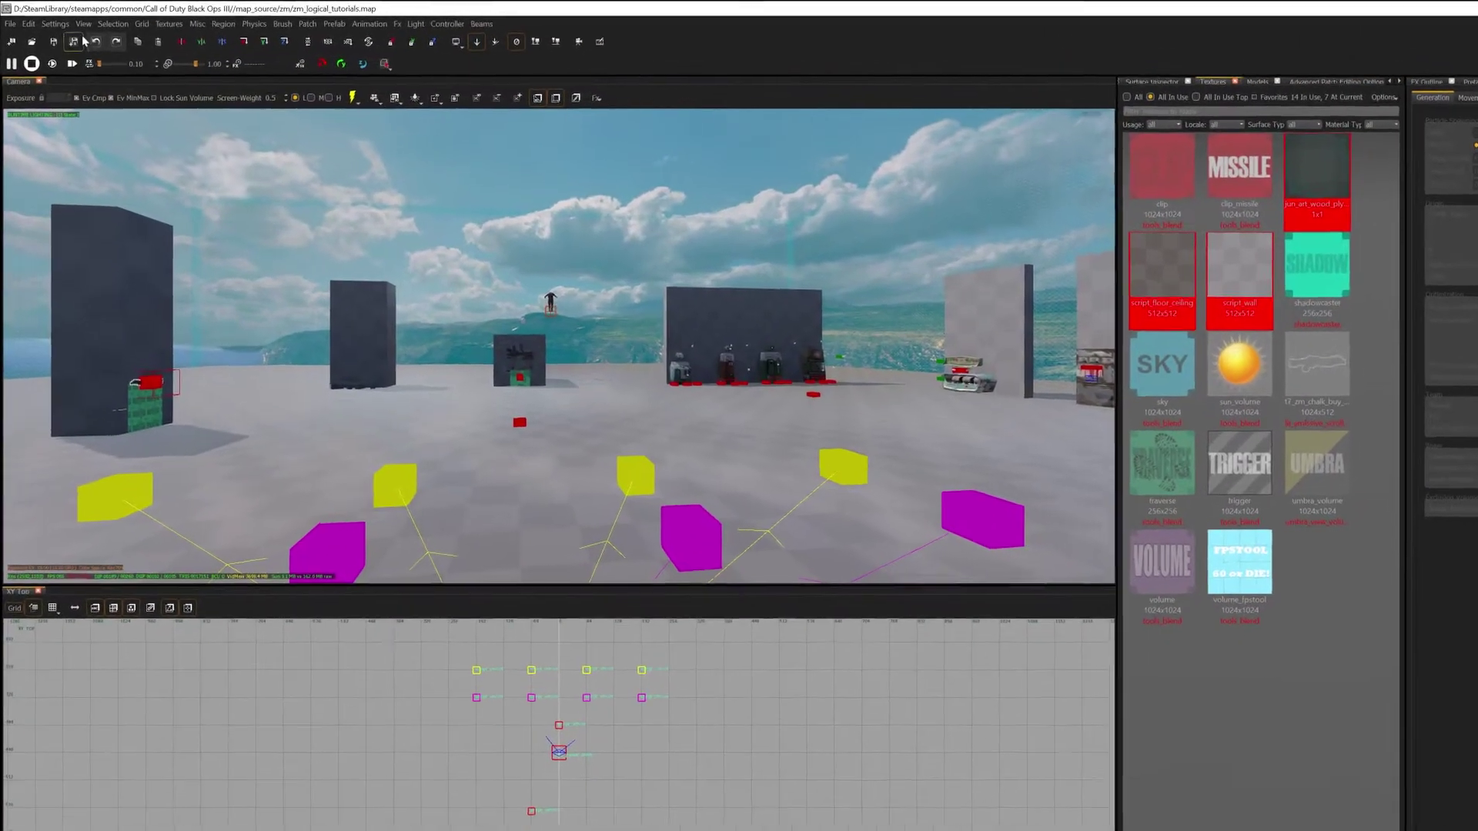
left_click(74, 20)
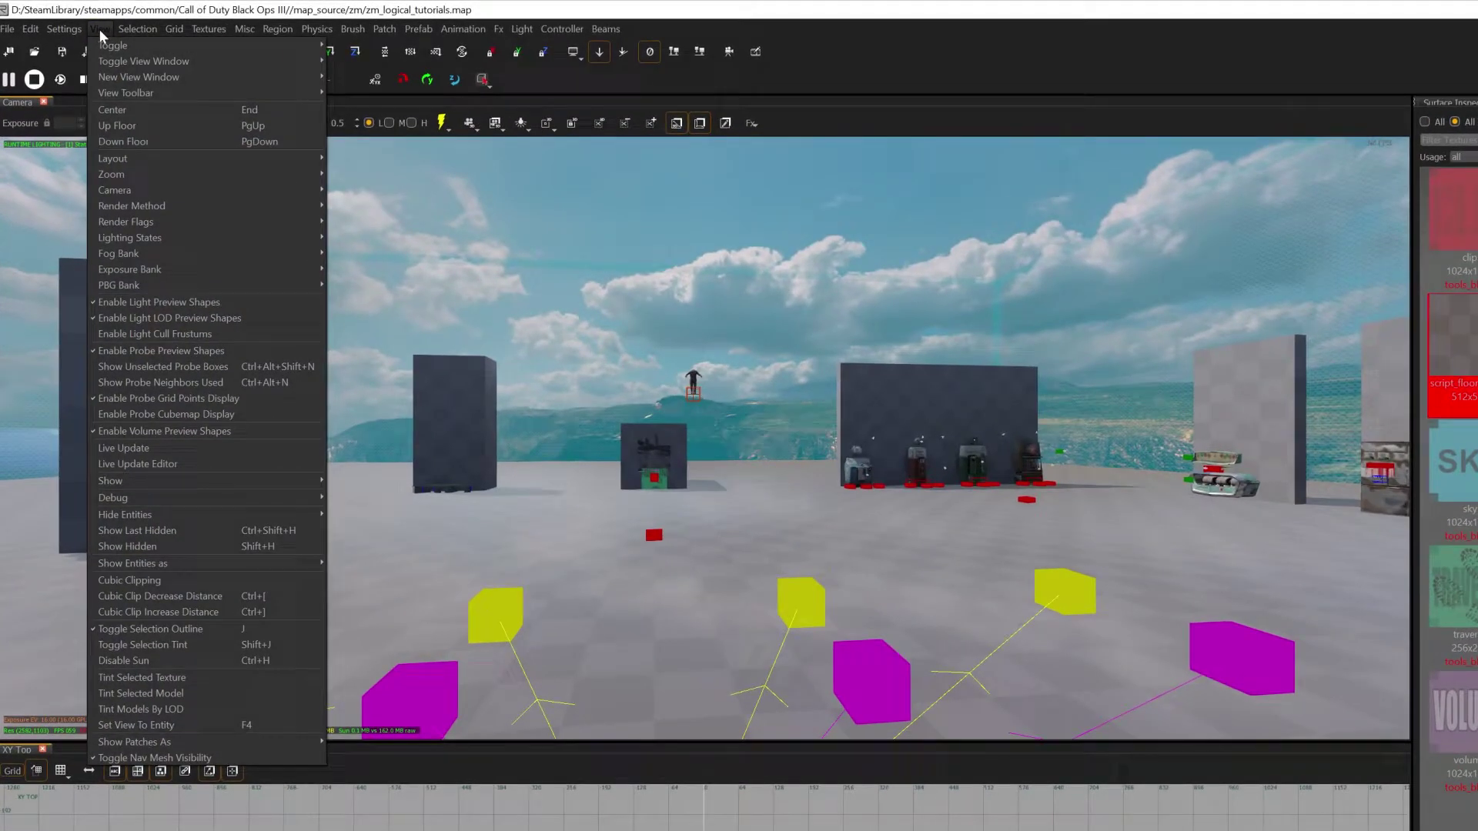
mouse_move(127, 192)
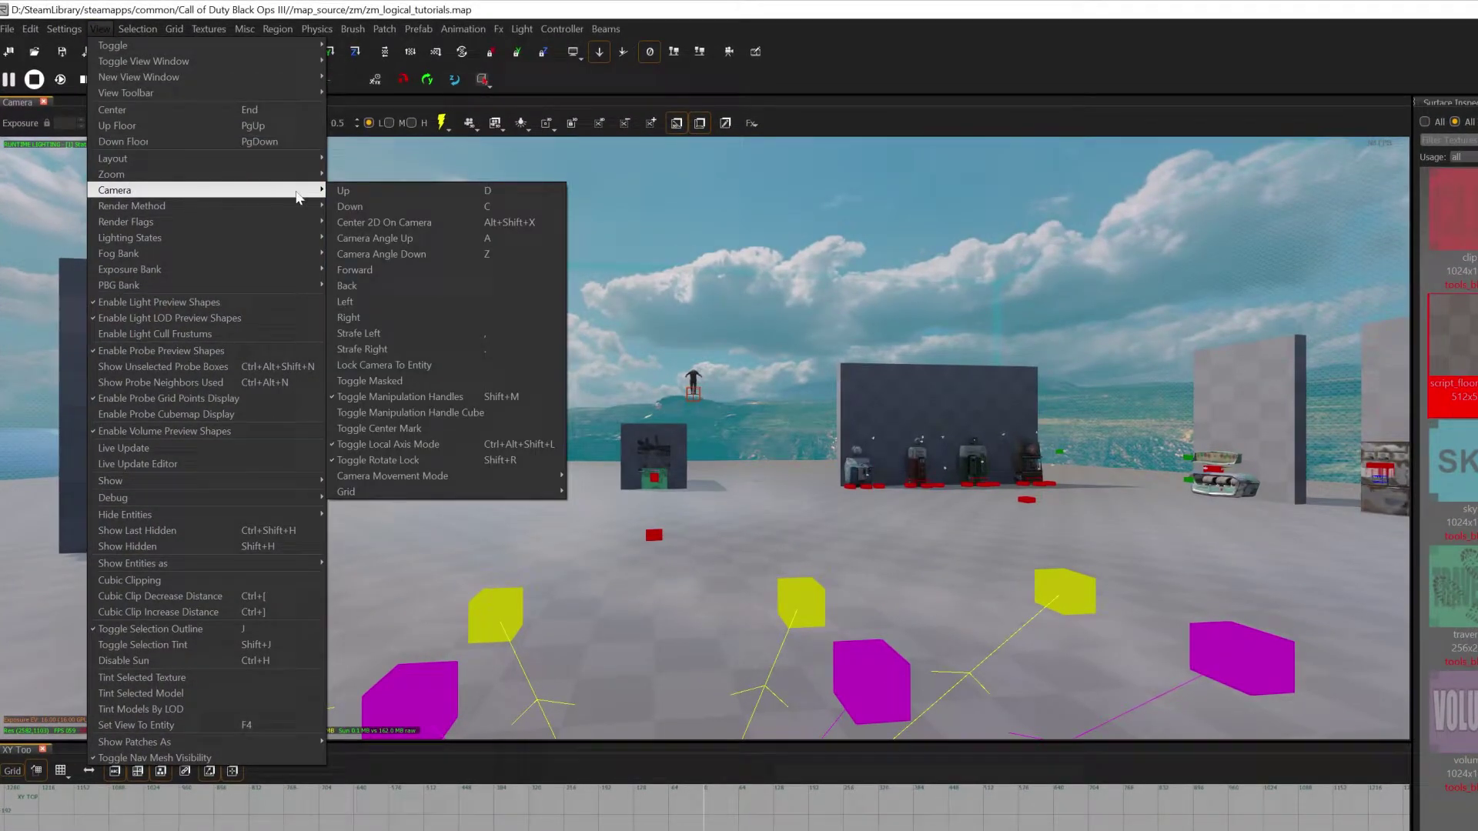
mouse_move(435, 475)
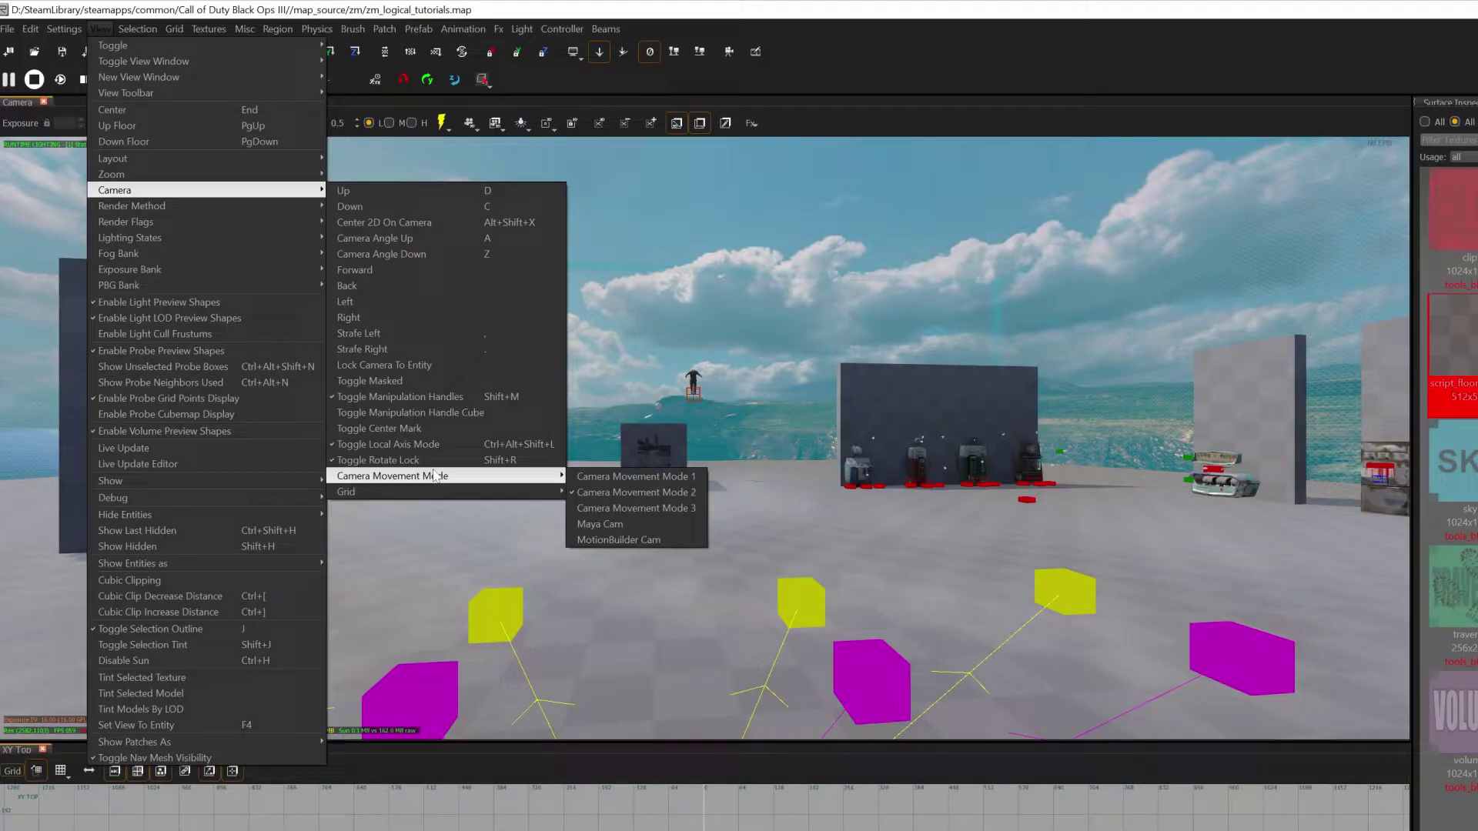
left_click(650, 494)
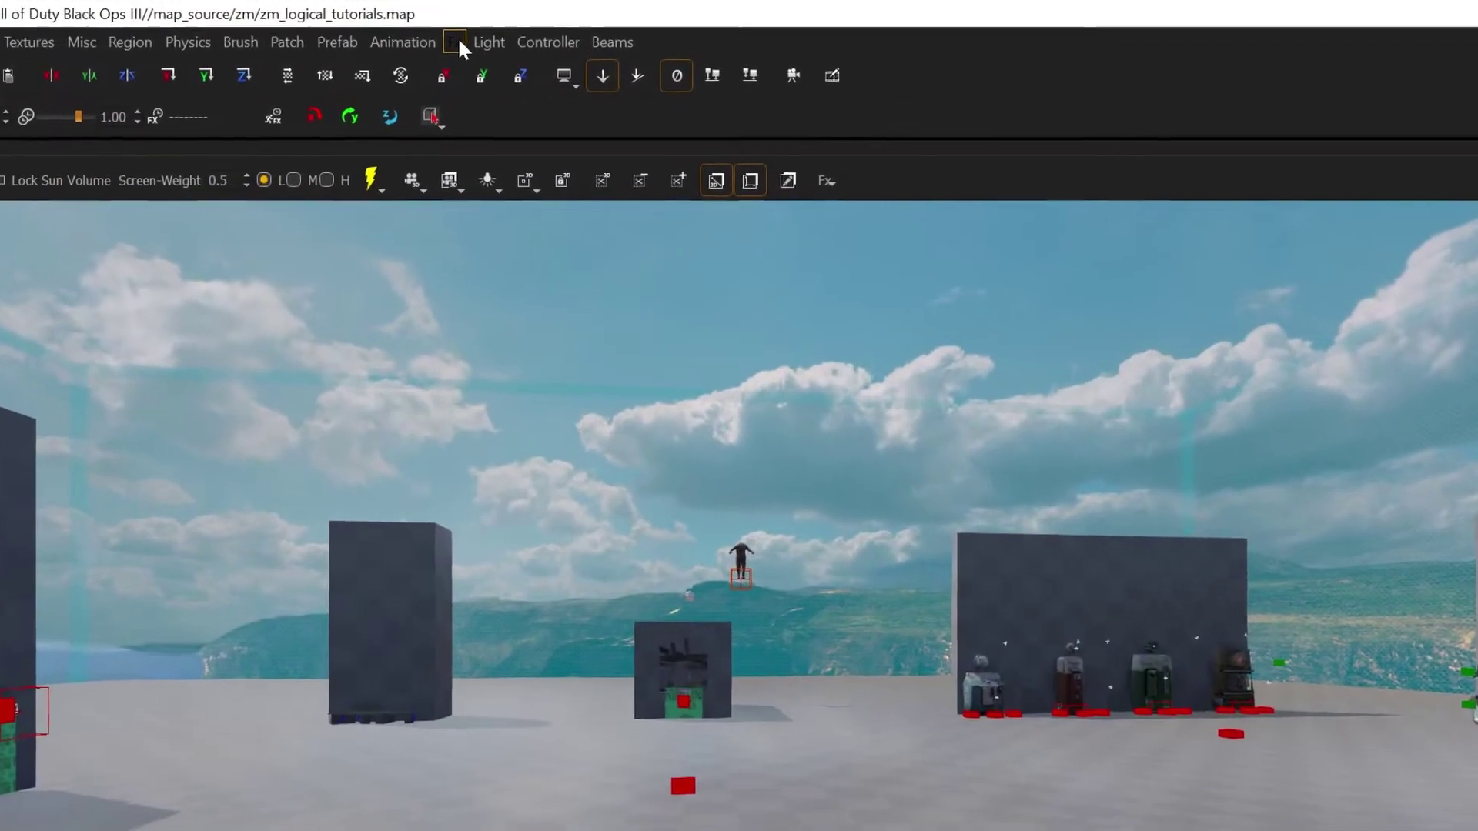
left_click(490, 31)
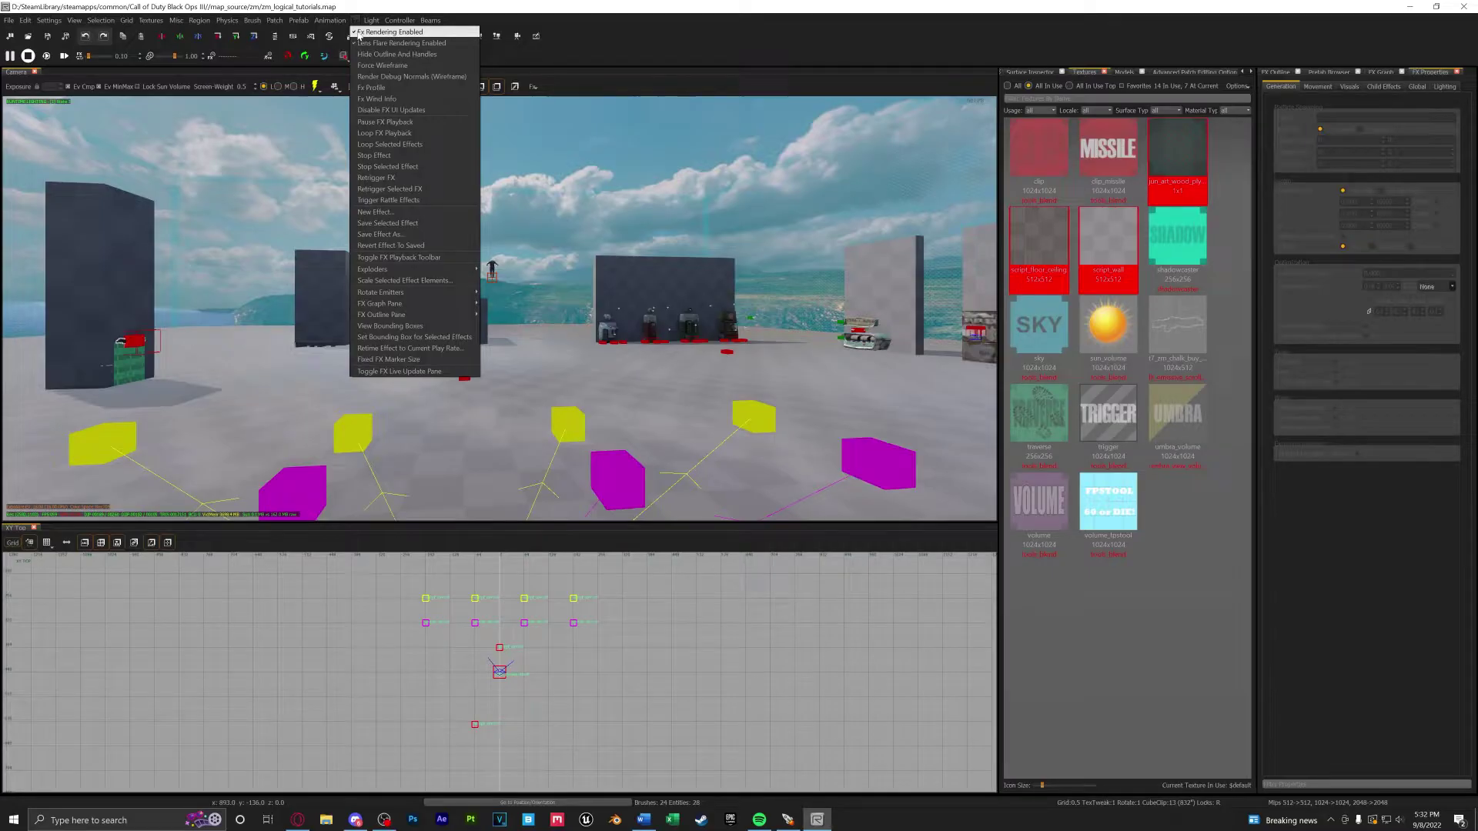
left_click(425, 32)
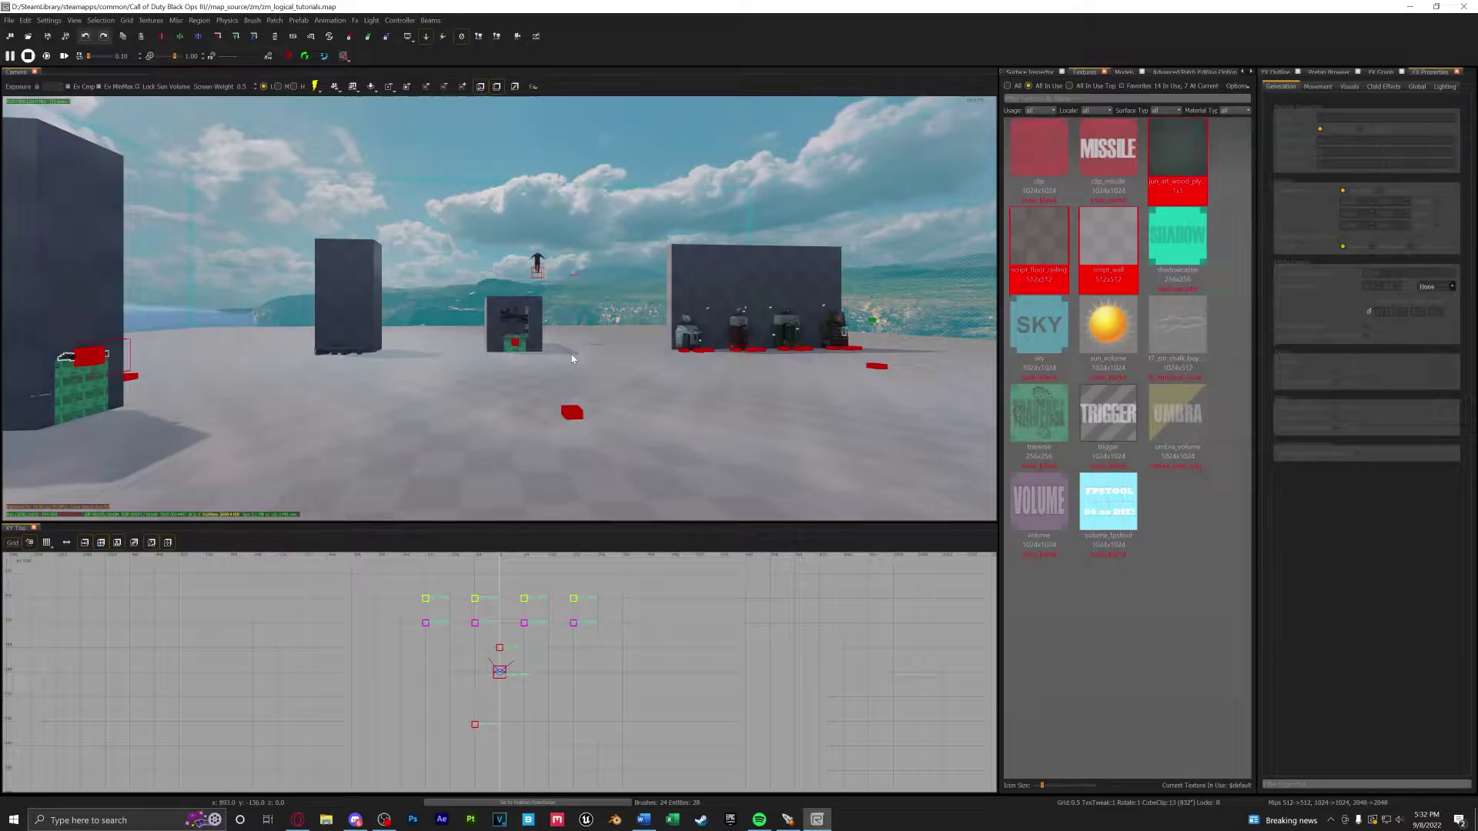
- Fly the camera forward past the pillars and box toward the wall of machines
right_click_drag(574, 378, 609, 408)
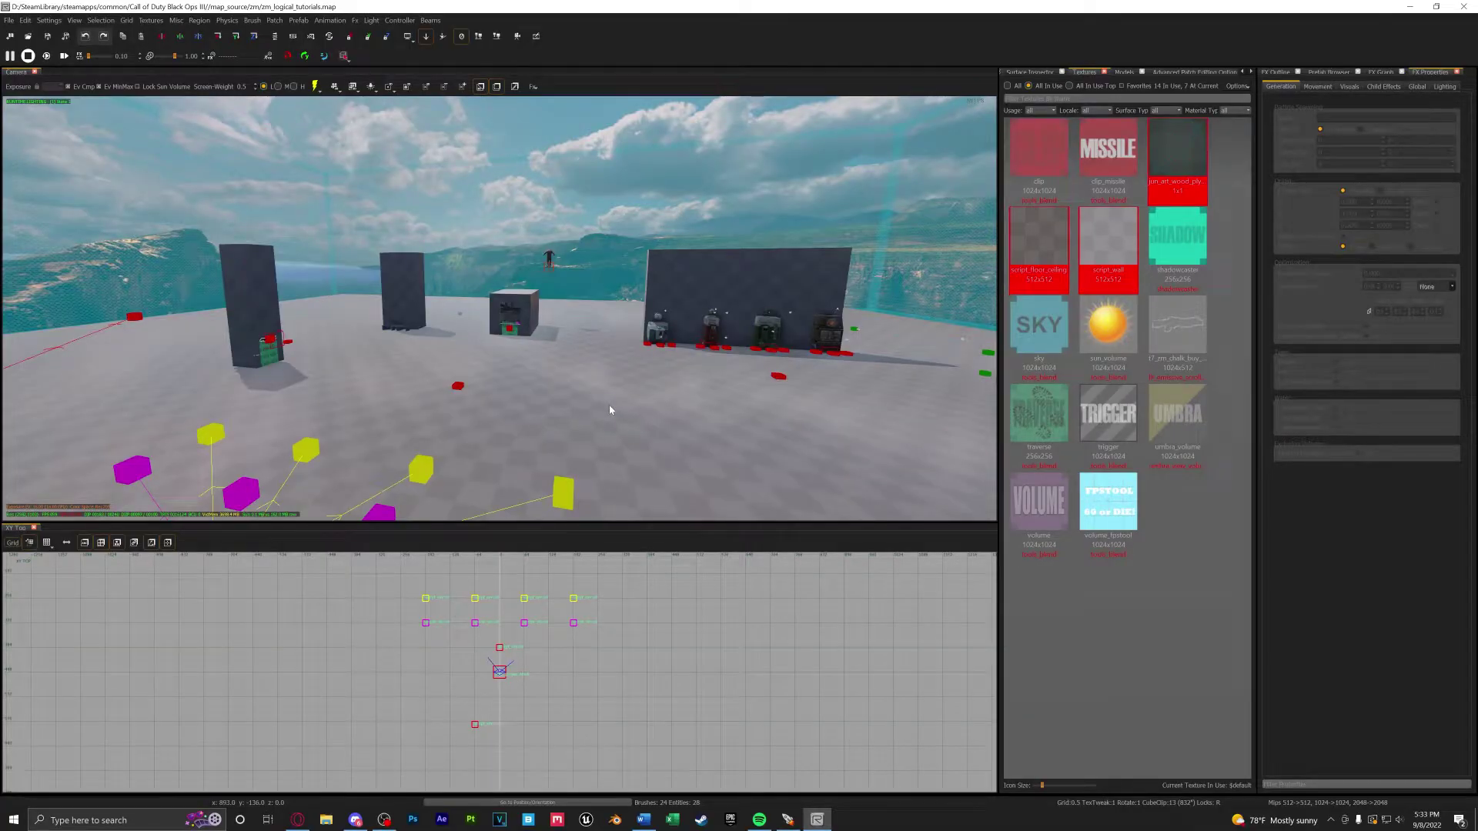
mouse_move(611, 410)
right_mouse_down()
mouse_move(651, 406)
mouse_move(591, 416)
right_mouse_up()
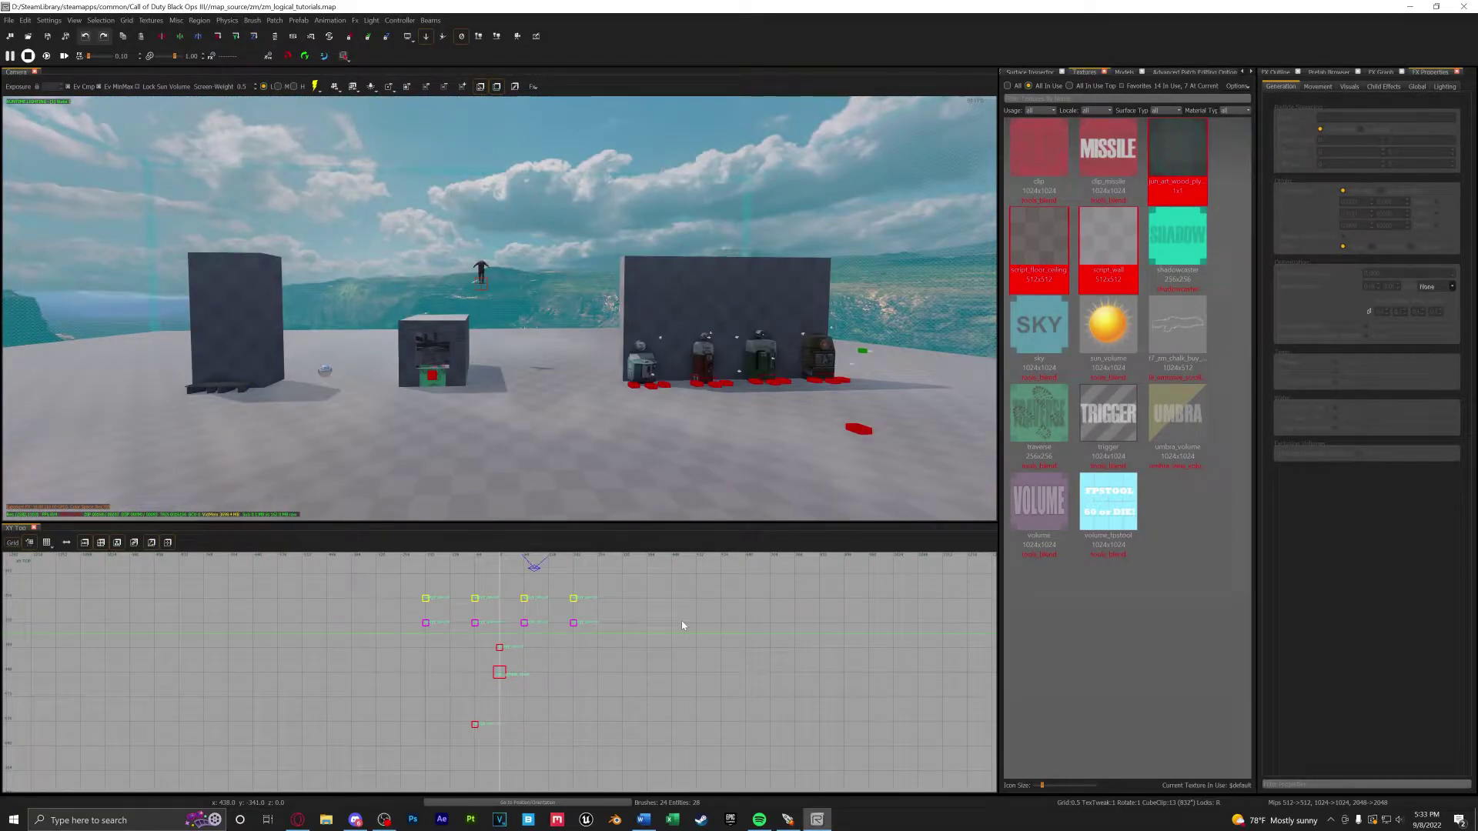
- Pan the top view and set the grid spacing to 8 using the grid keys and Grid list
right_click_drag(681, 625, 691, 619)
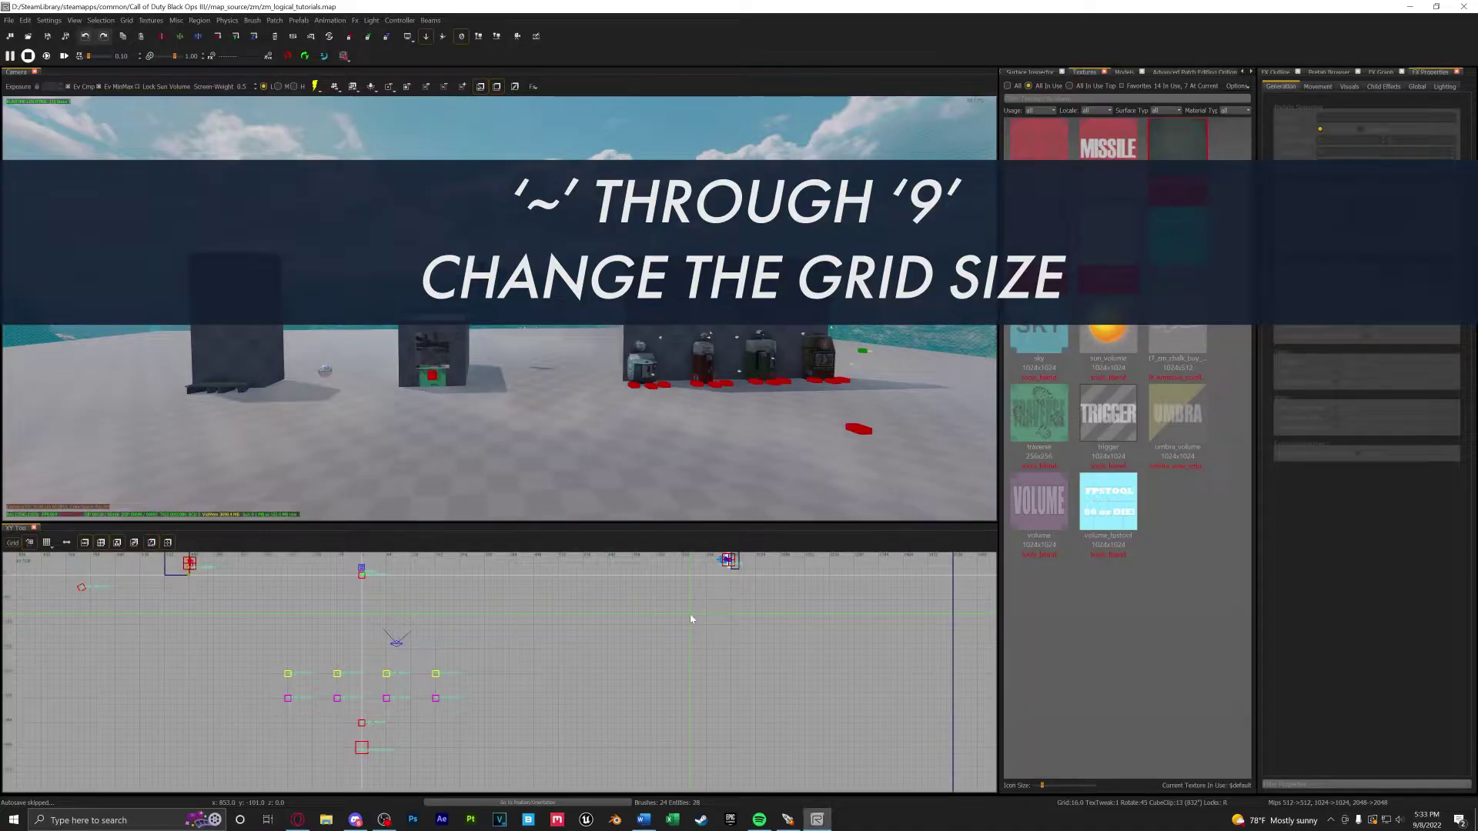
key("4")
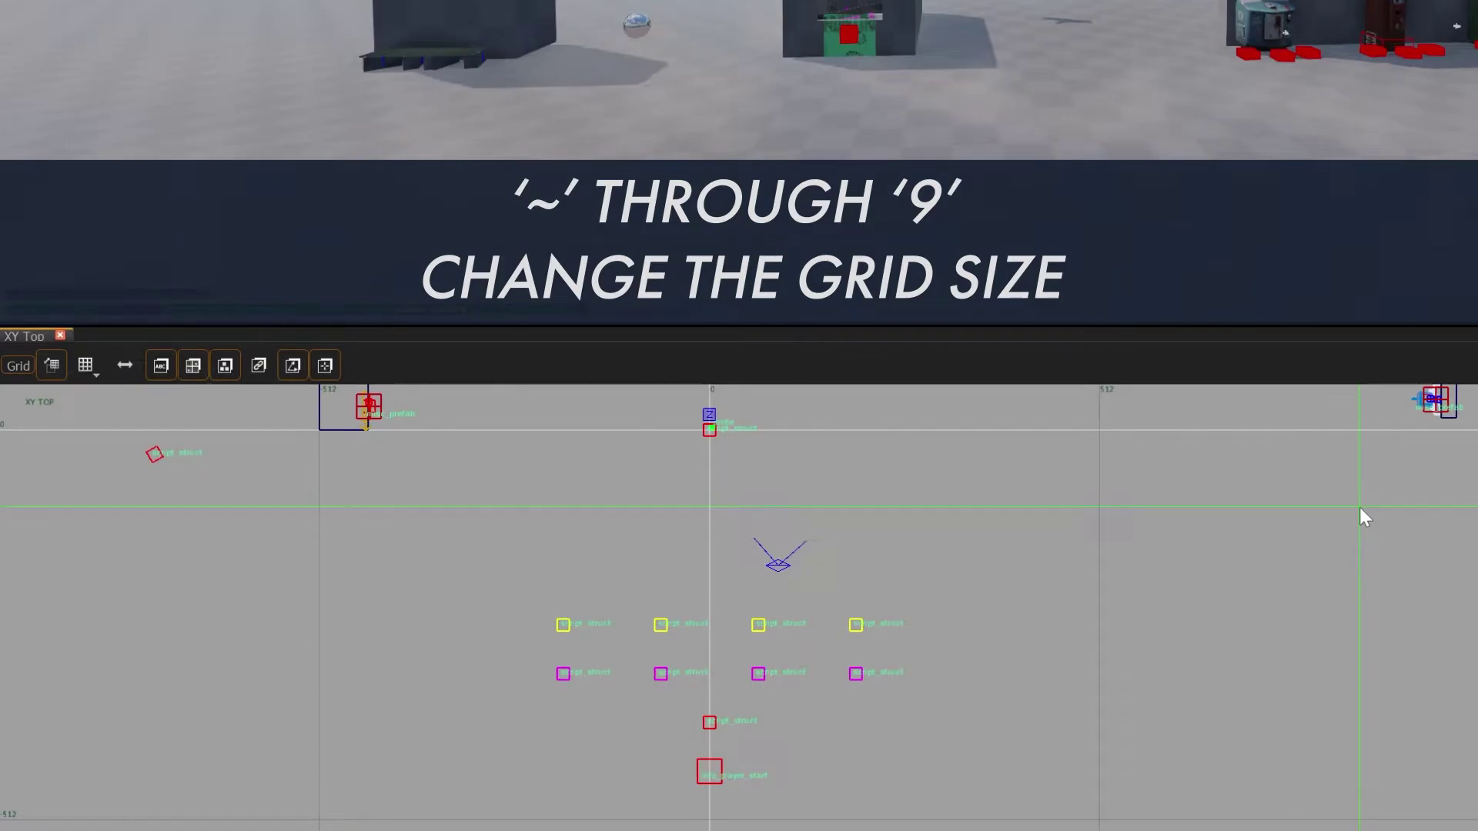
key("7")
left_click(87, 365)
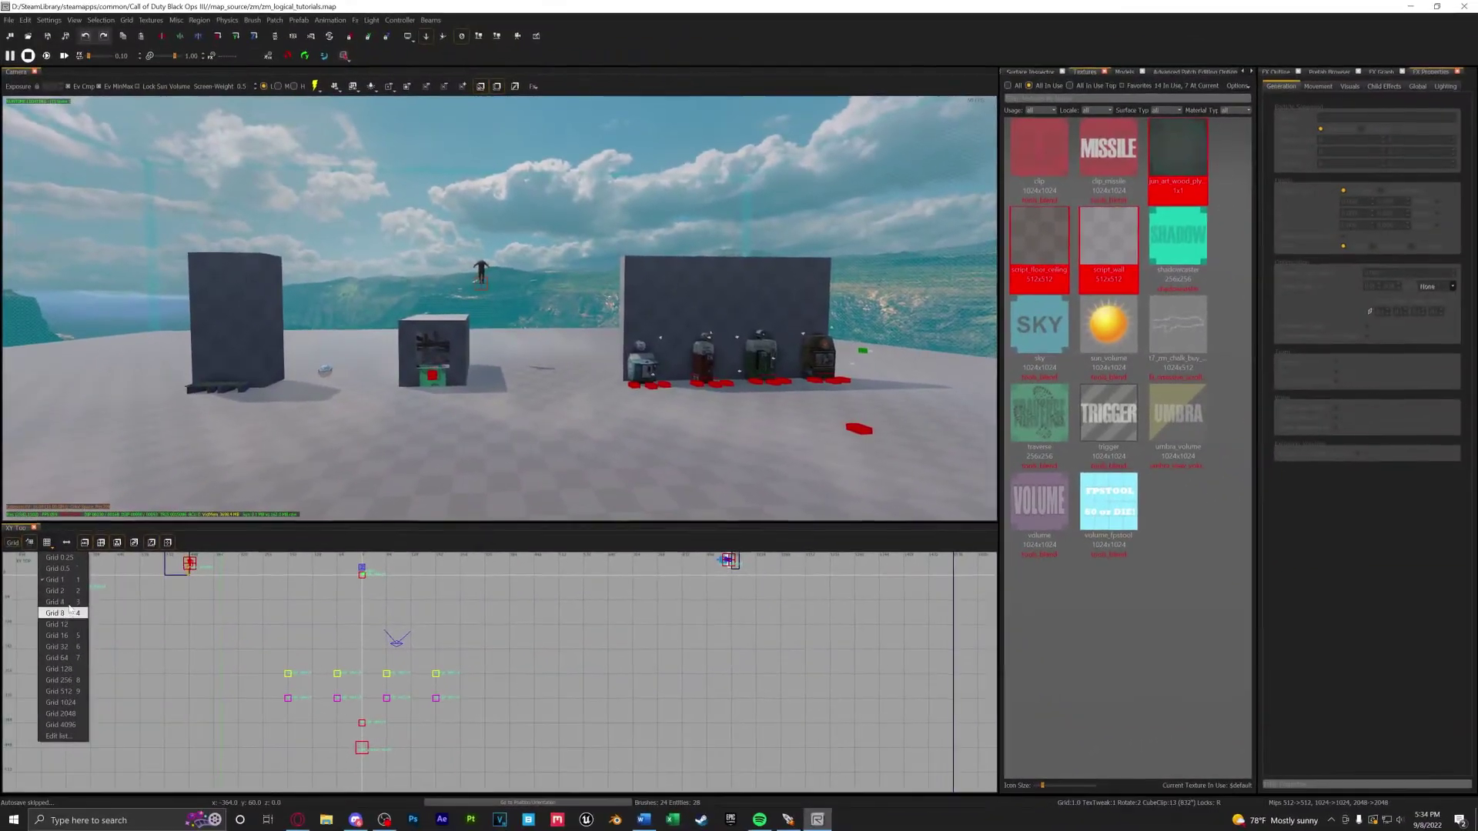
left_click(90, 533)
scroll(888, 673, "up", 2)
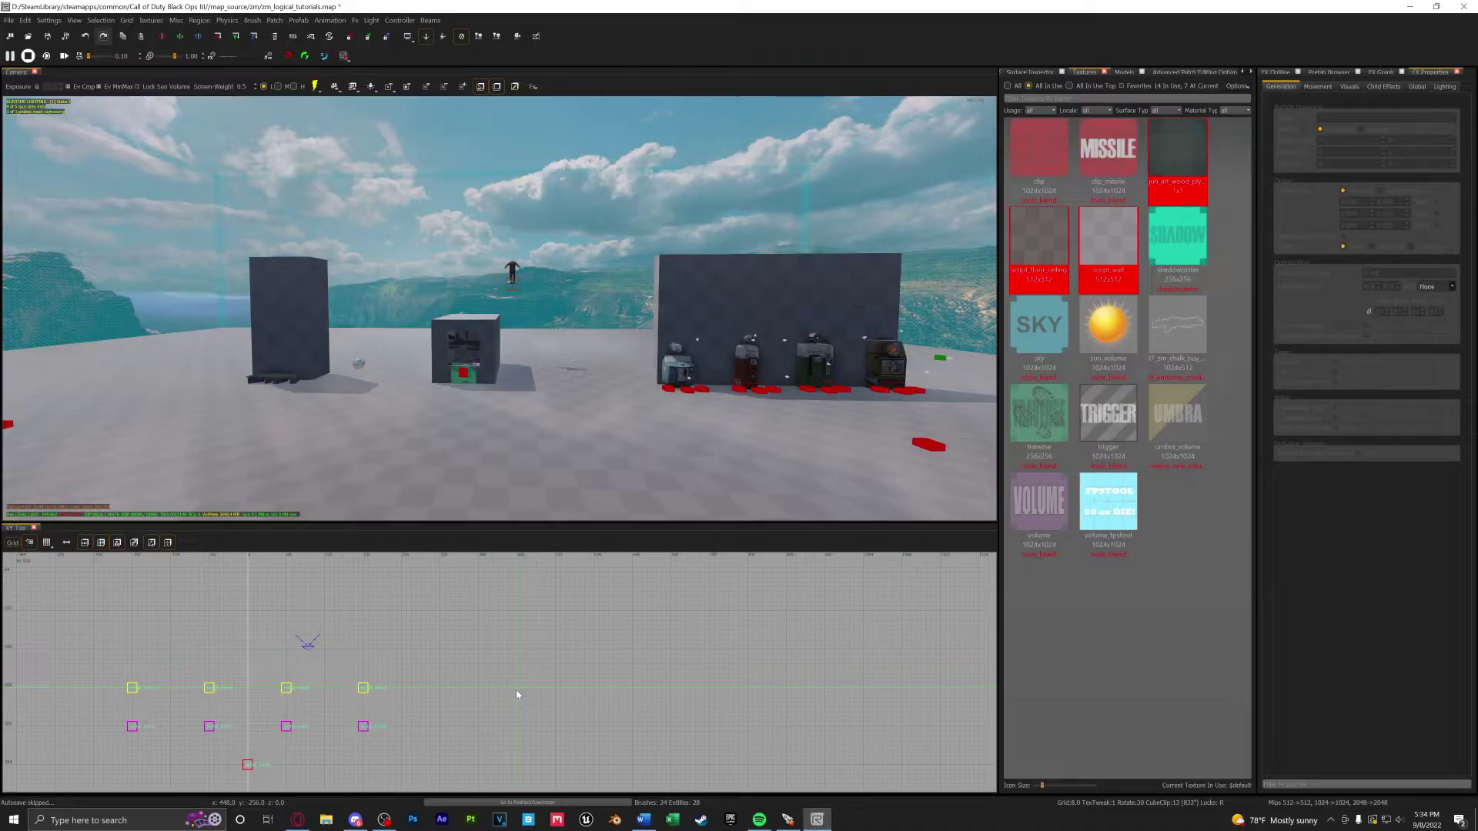
- Draw a square floor brush slab in the top view and focus the camera on it
mouse_move(516, 690)
left_mouse_down()
mouse_move(563, 662)
mouse_move(632, 573)
left_mouse_up()
mouse_move(501, 308)
right_mouse_down()
mouse_move(461, 308)
mouse_move(638, 442)
right_mouse_up()
key("w")
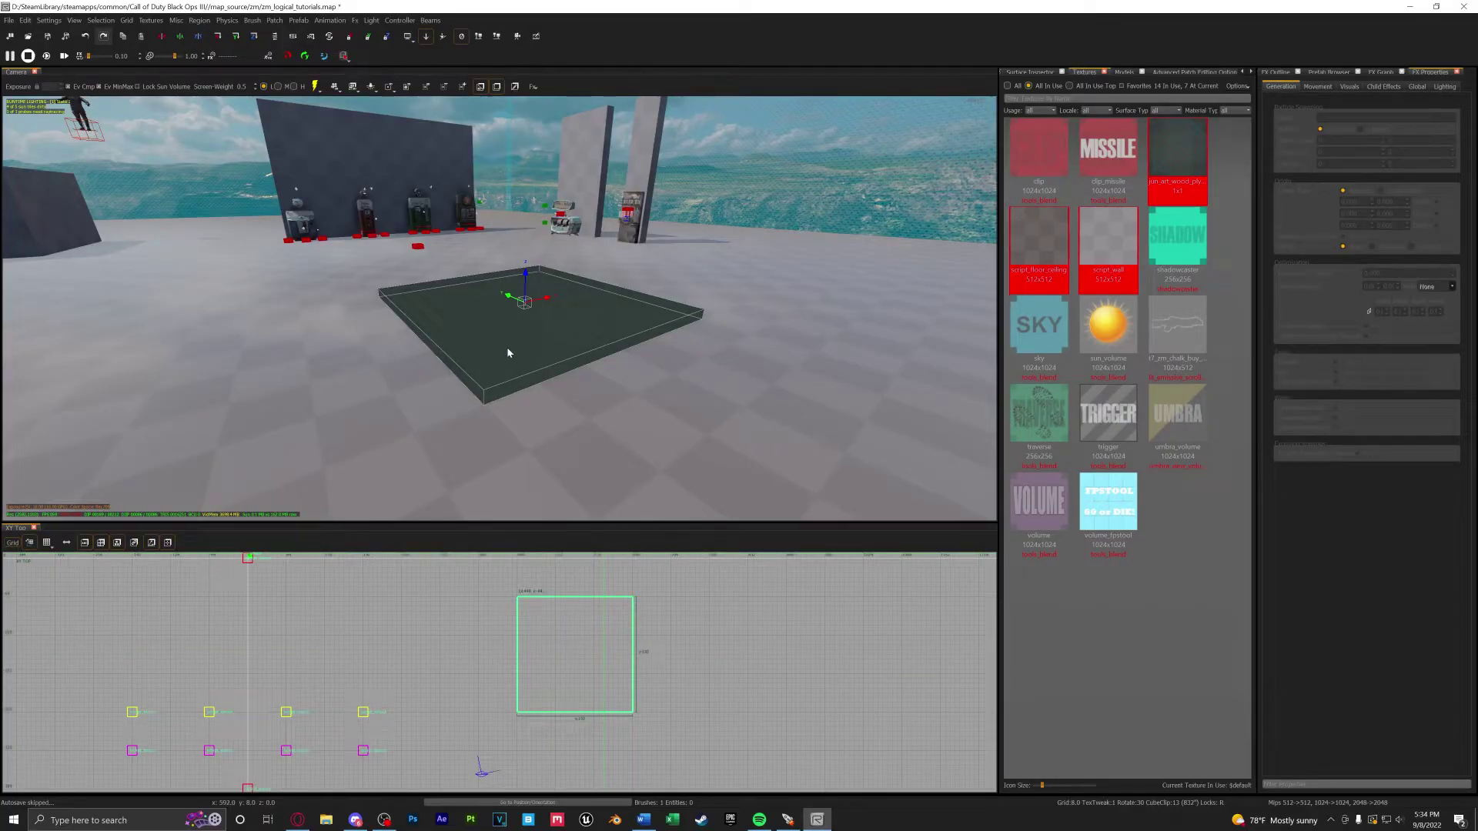
- Show all textures filtered by 'concrete' and apply a concrete texture to the floor slab
left_click(1047, 228)
left_click(1047, 228)
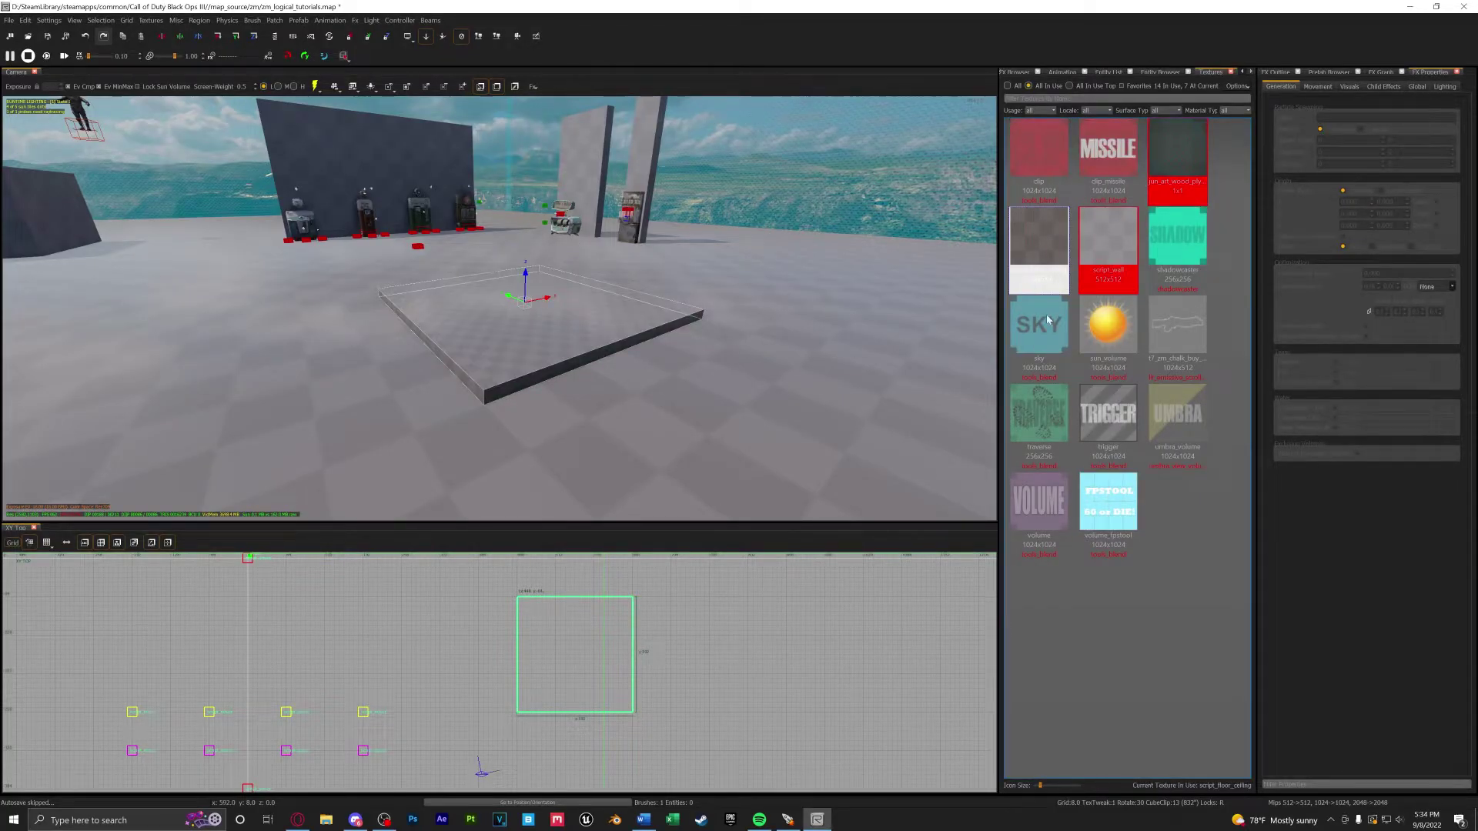
left_click(1009, 86)
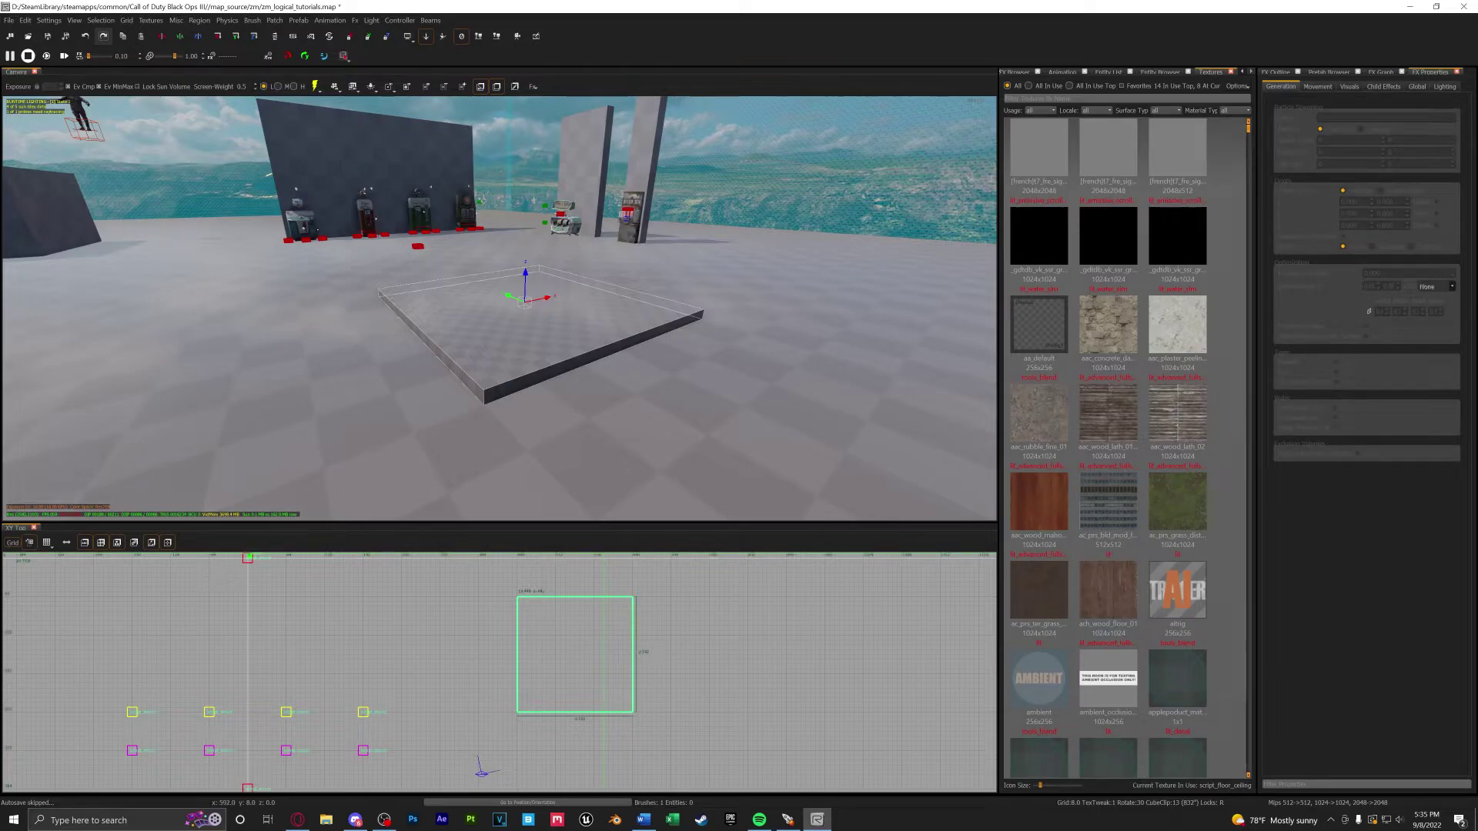
type("concrete")
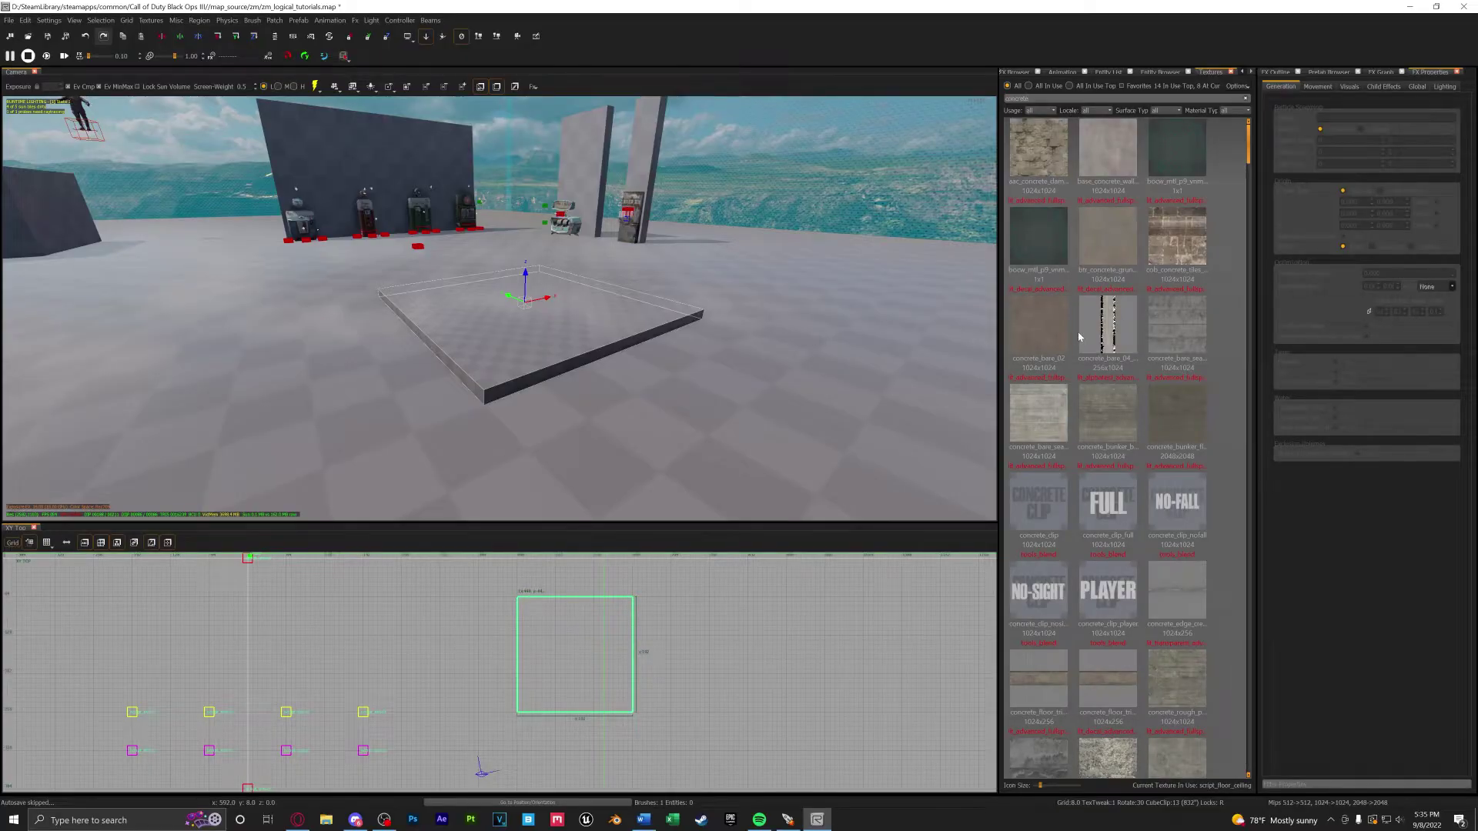
left_click(1109, 225)
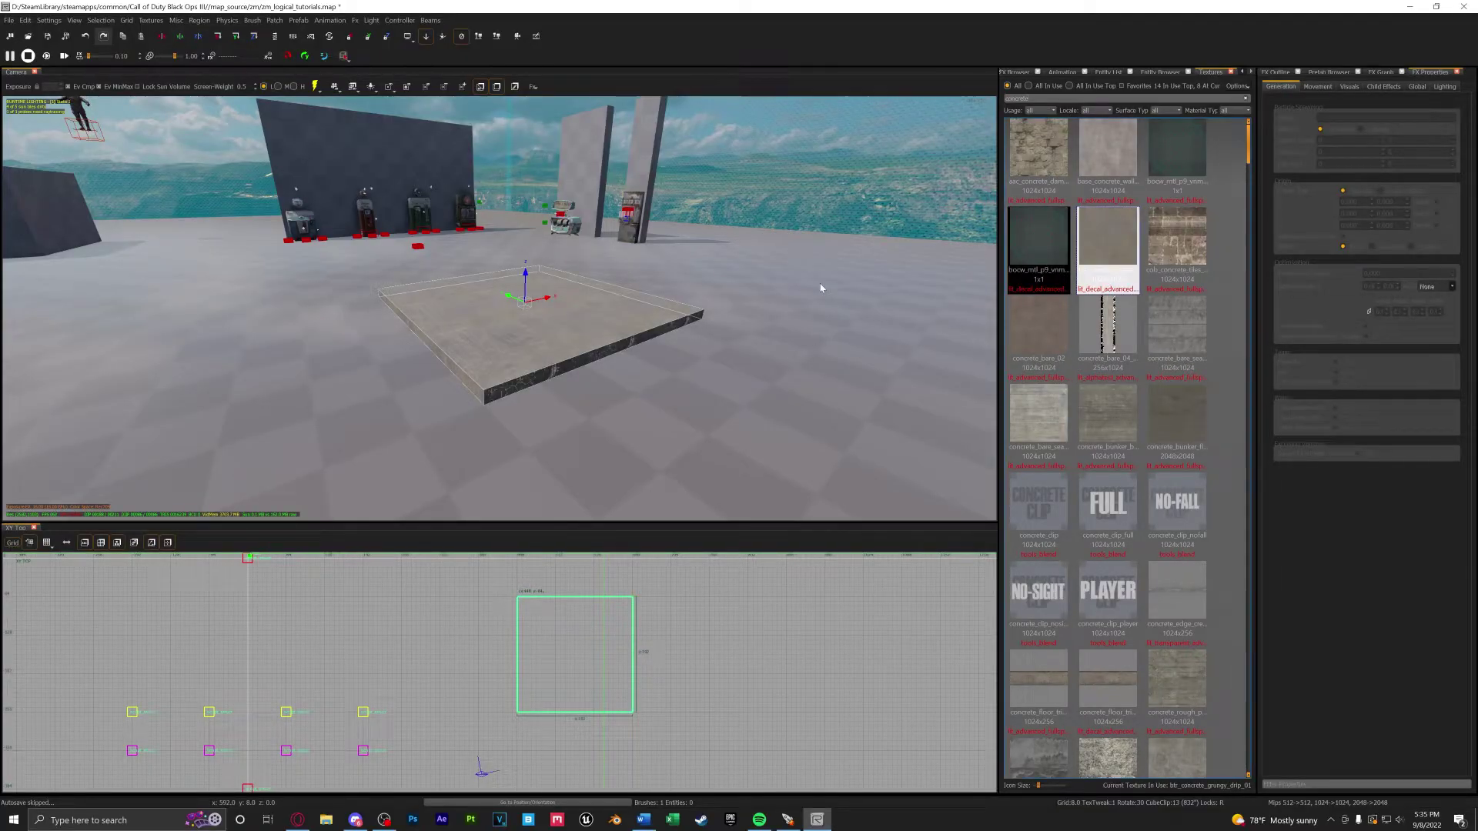
right_click(796, 312)
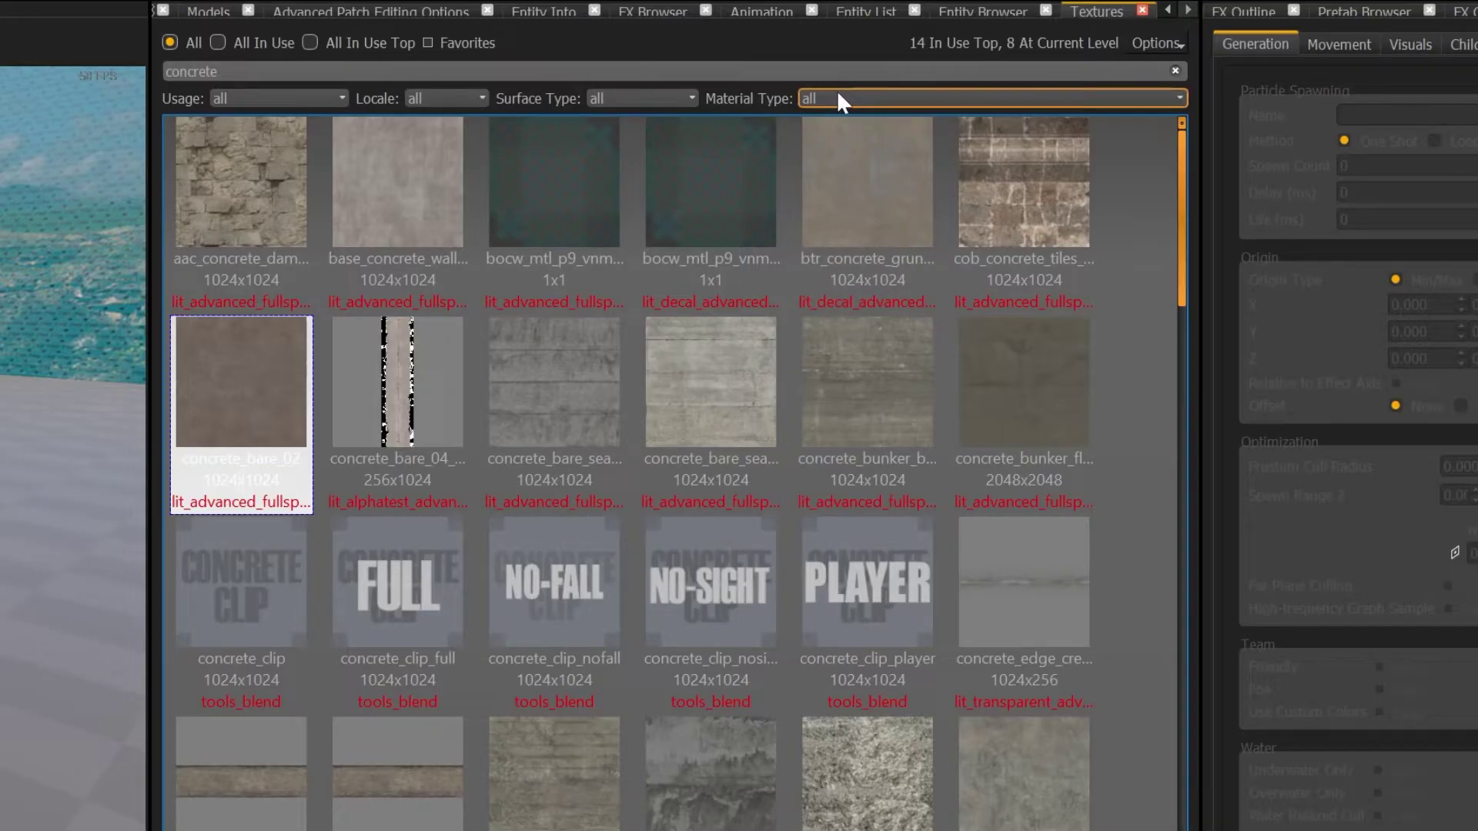
- Set the texture Material Type filter to all non-decals, then deselect the floor slab
left_click(807, 99)
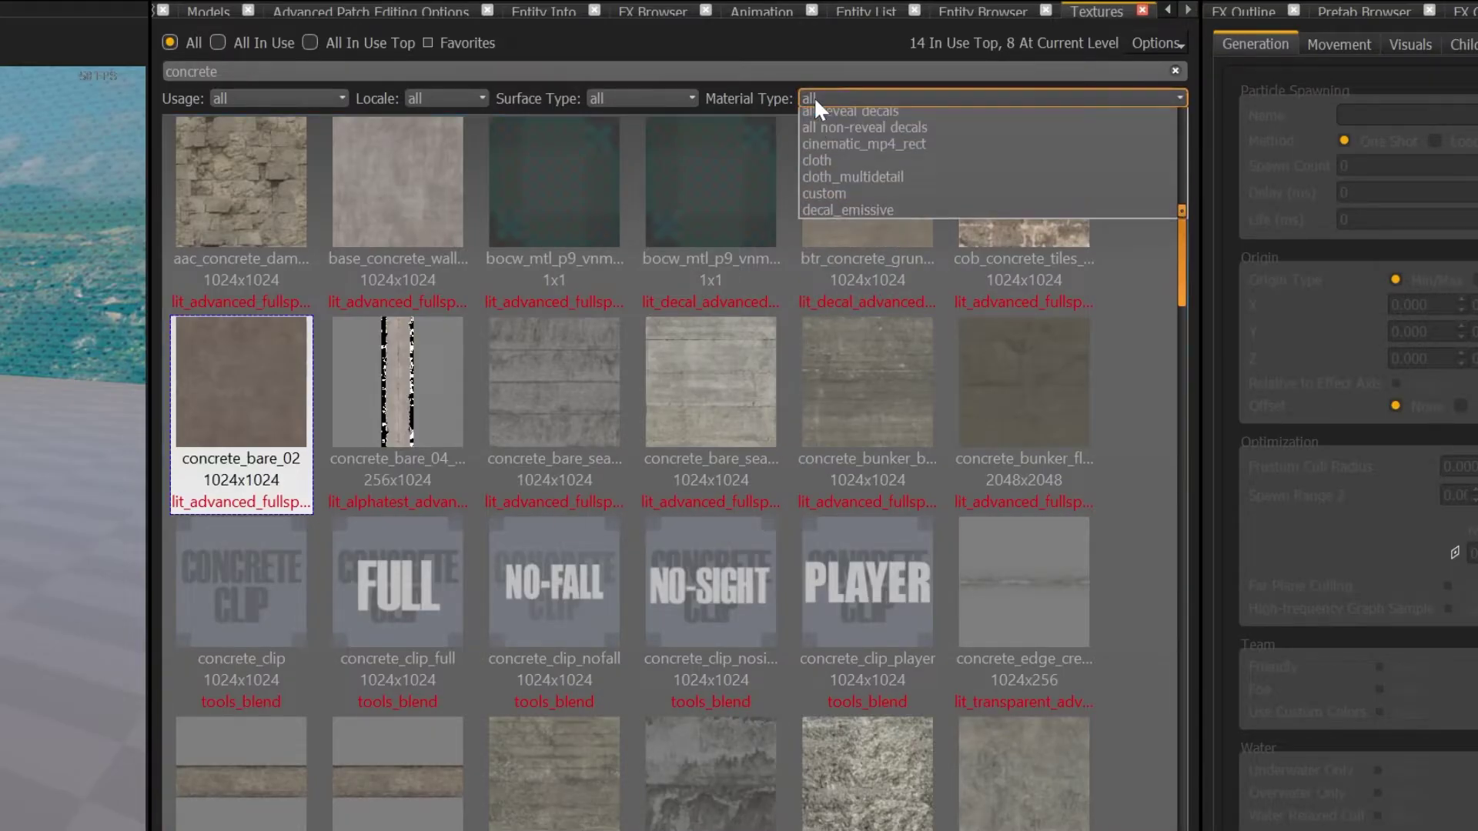
left_click(875, 133)
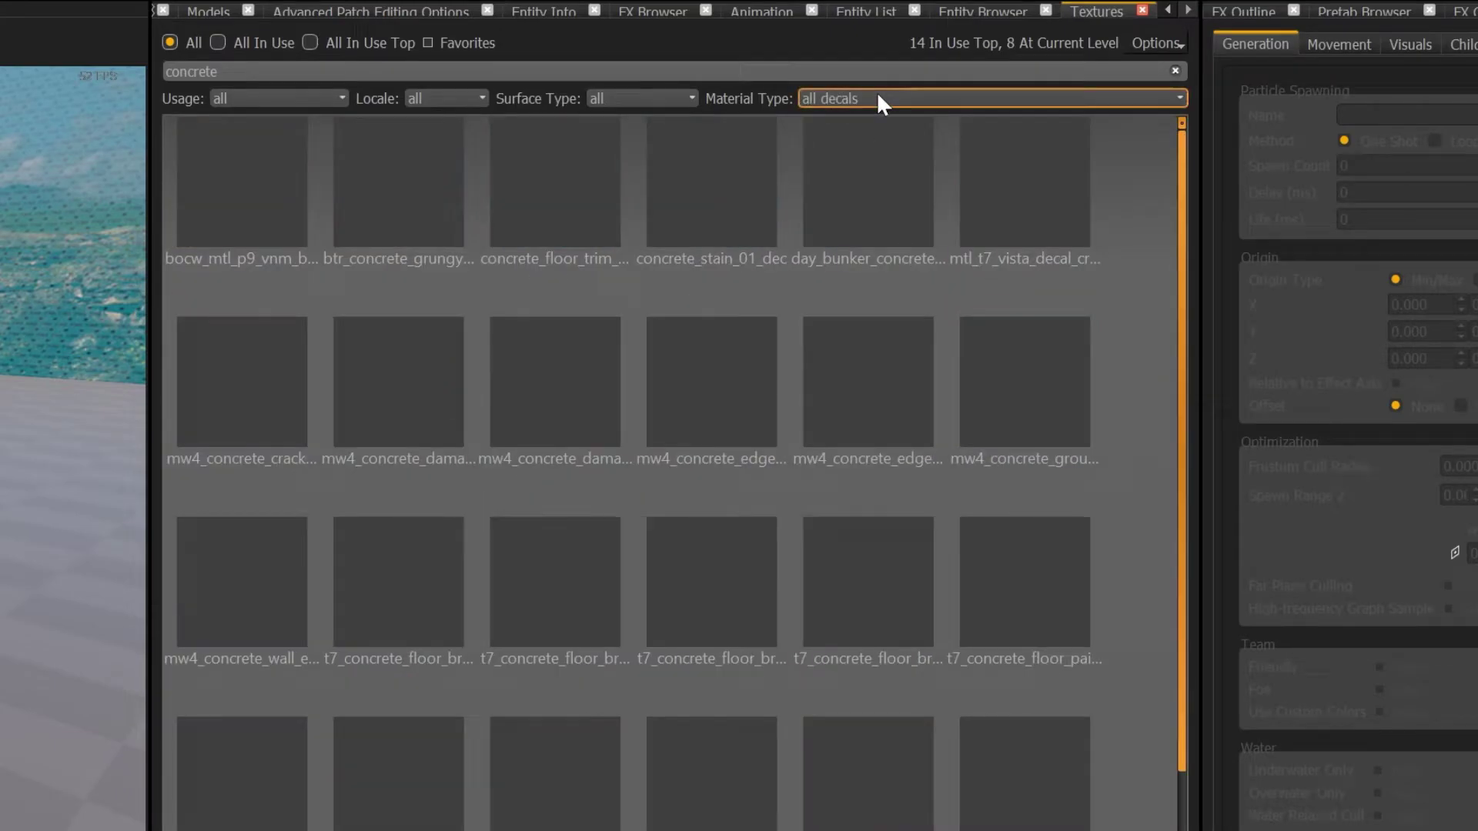
left_click(878, 96)
left_click(900, 150)
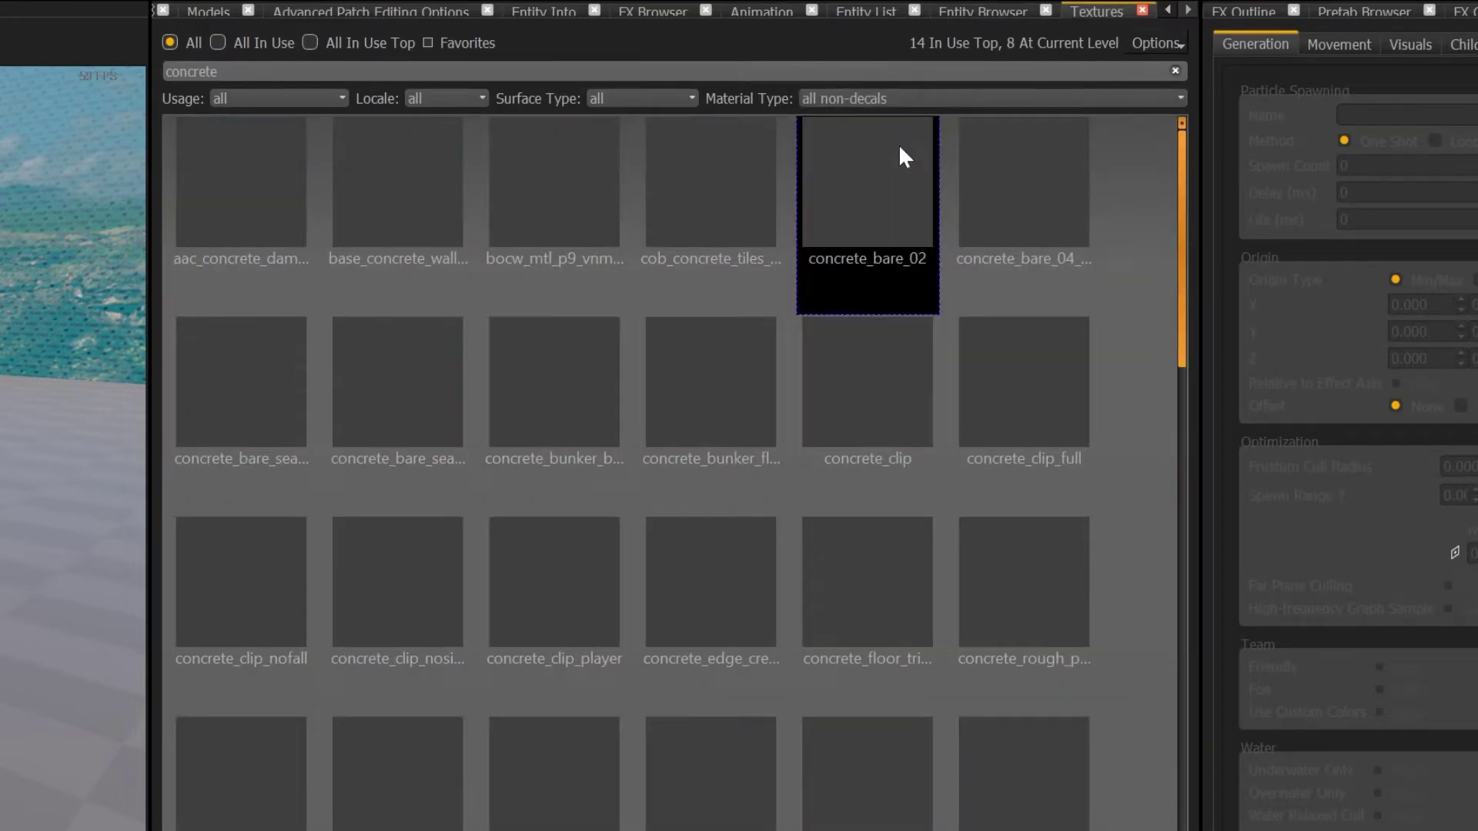
left_click(932, 96)
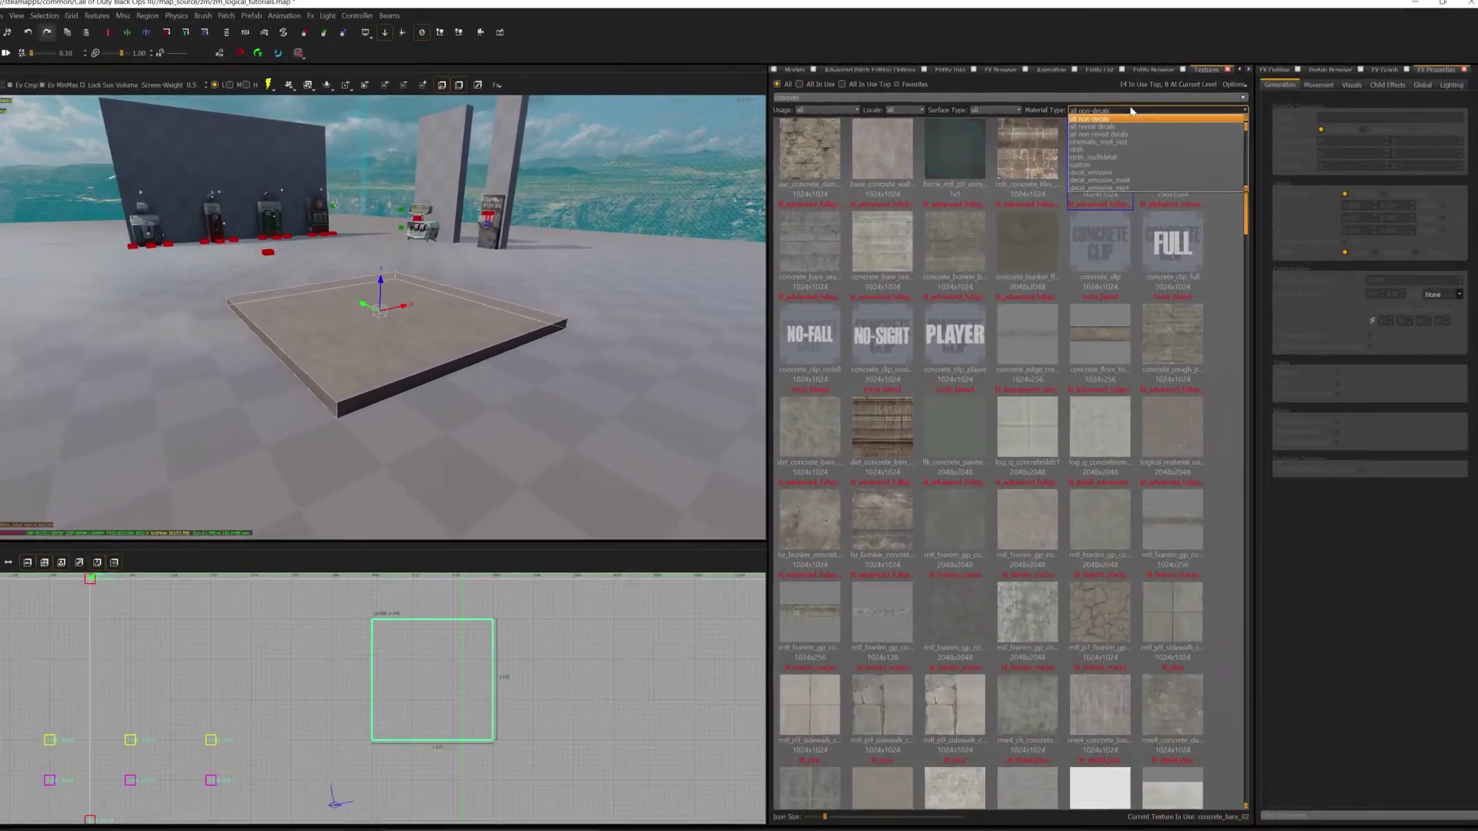
left_click(934, 98)
key("Escape")
scroll(634, 288, "up", 1)
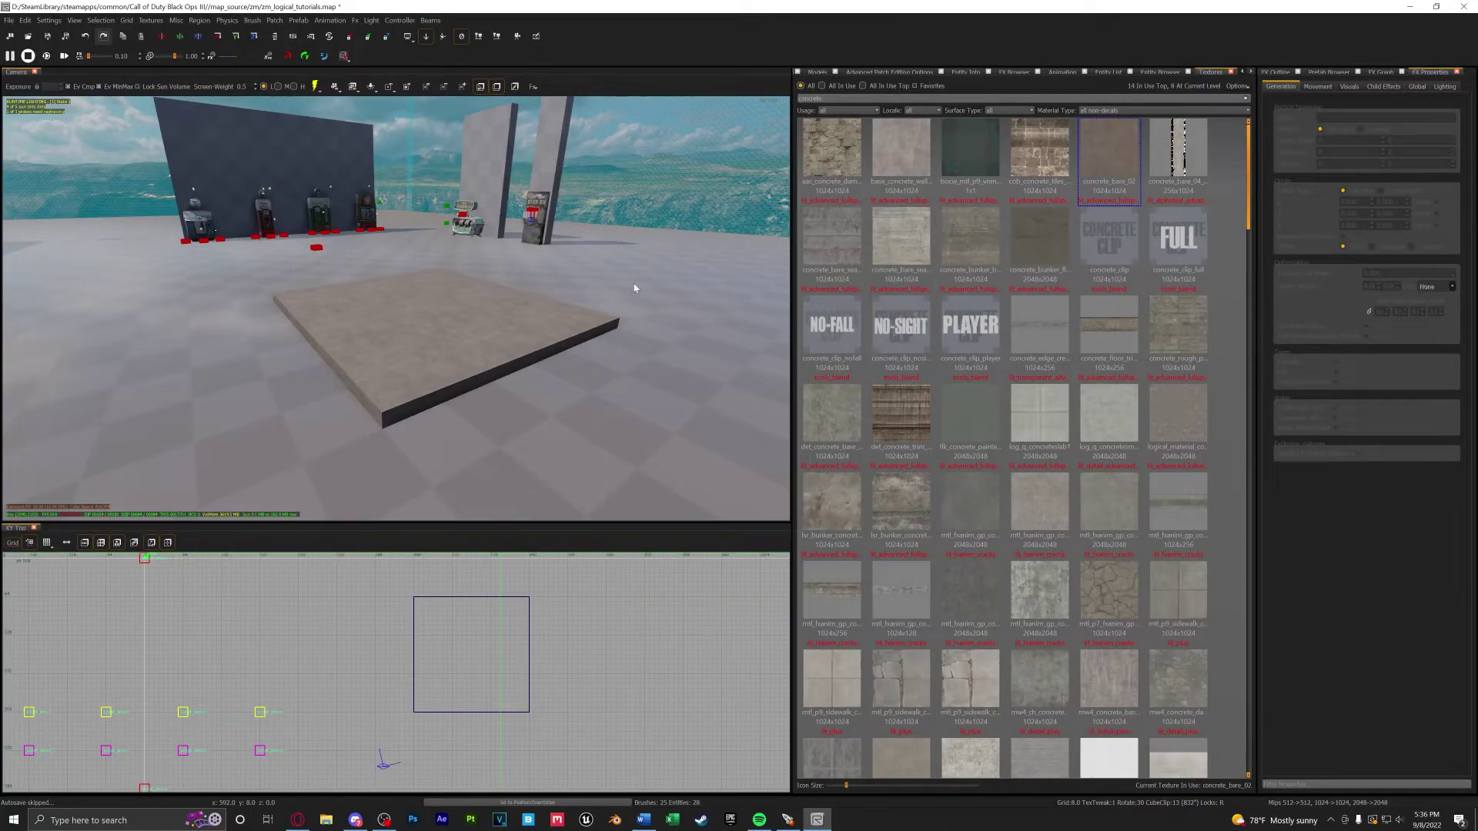
- Show all models in the model browser, filter by 'zm', and scroll to the bookcase thumbnail
key("m")
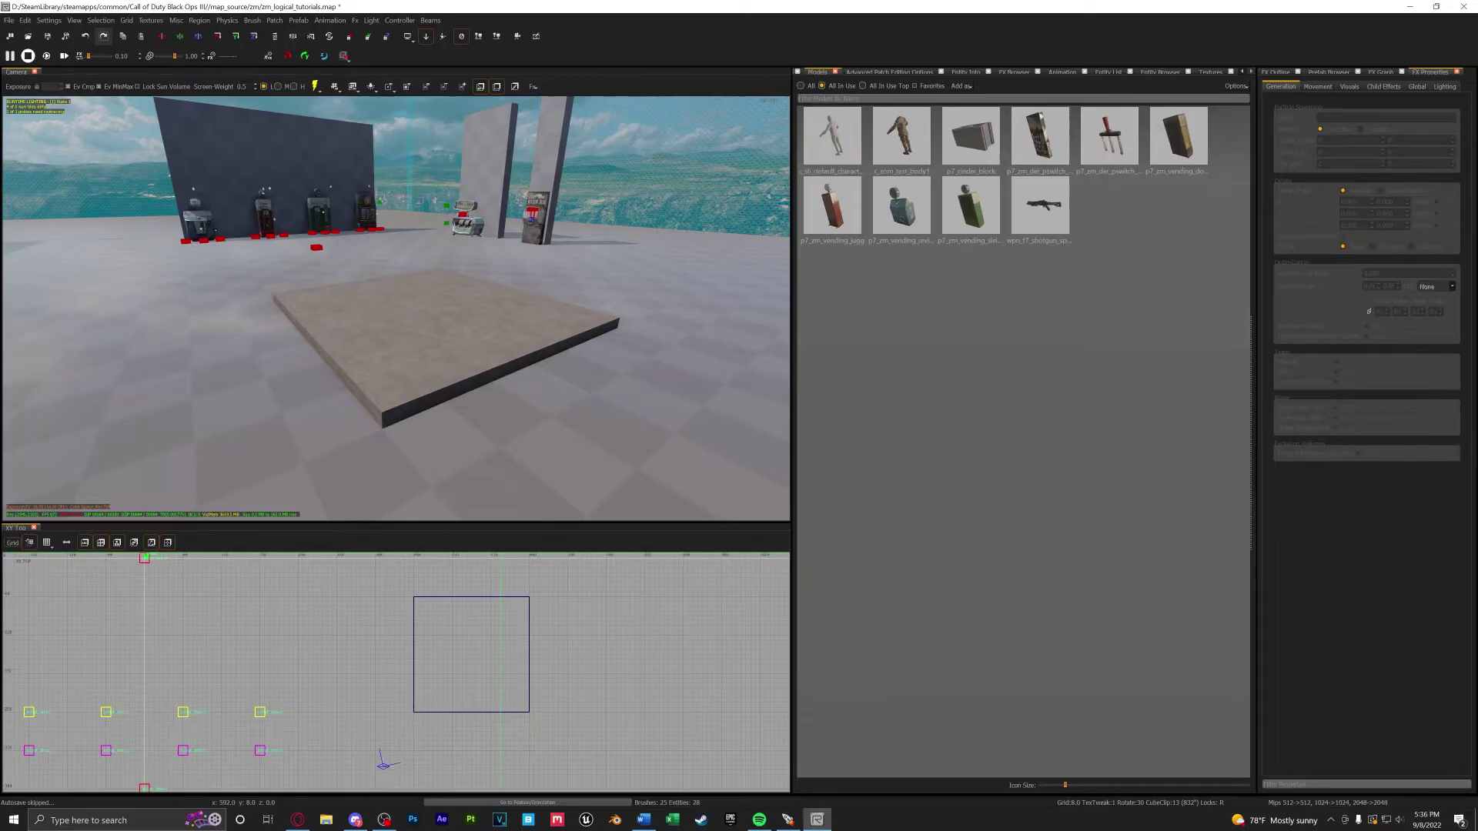
left_click(801, 87)
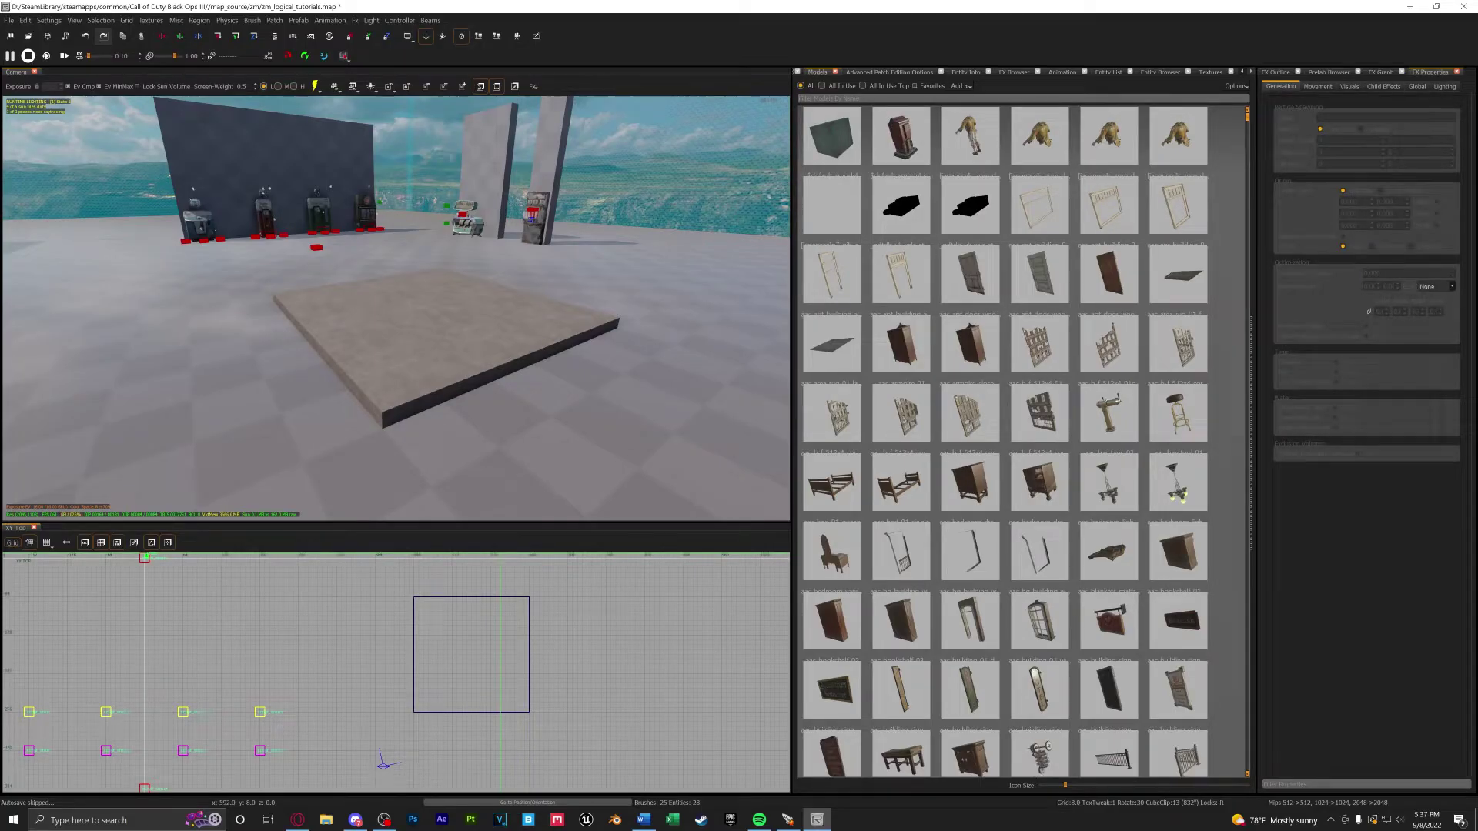
type("zm_")
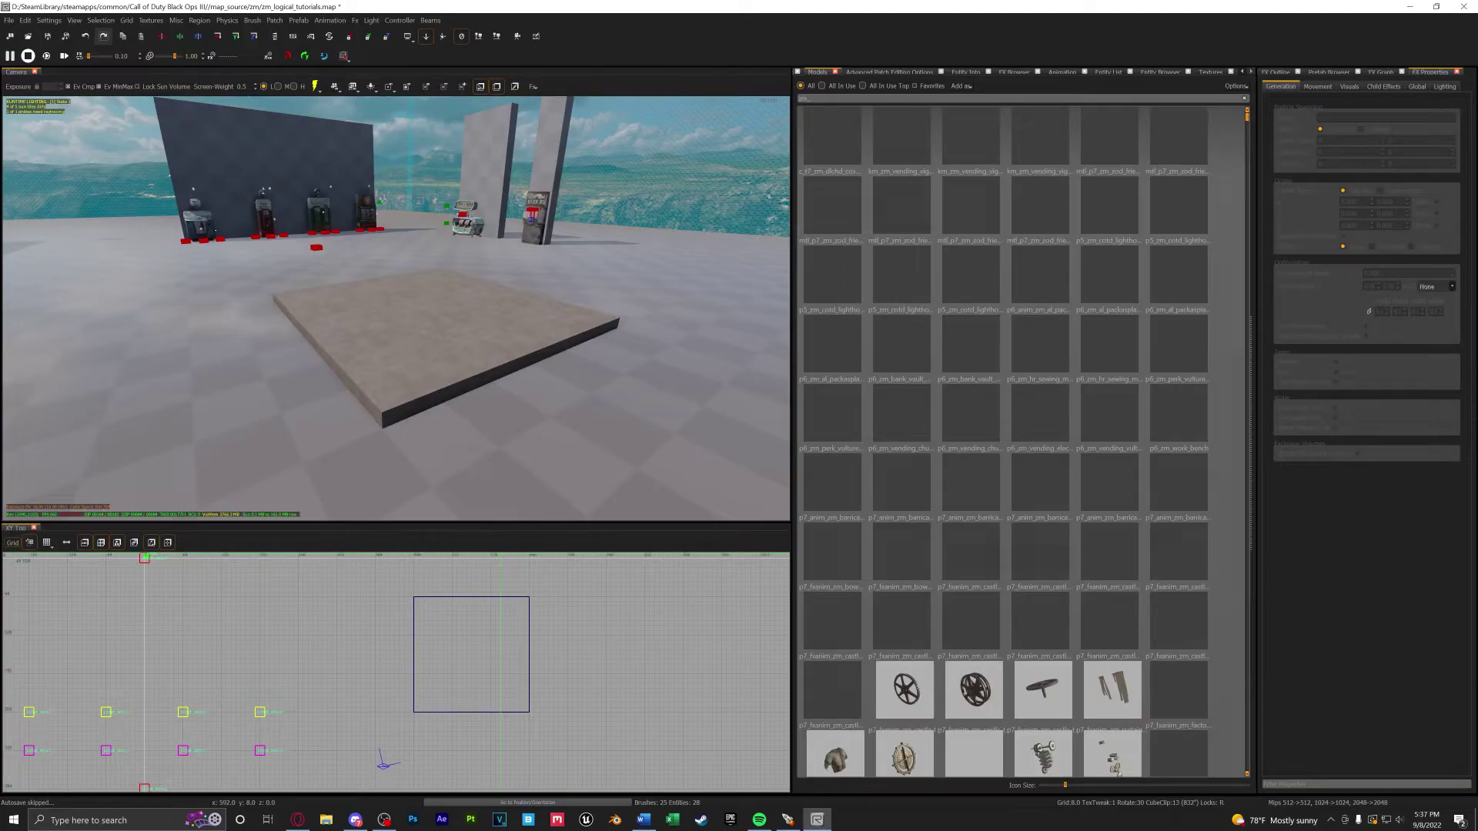
scroll(973, 281, "down", 7)
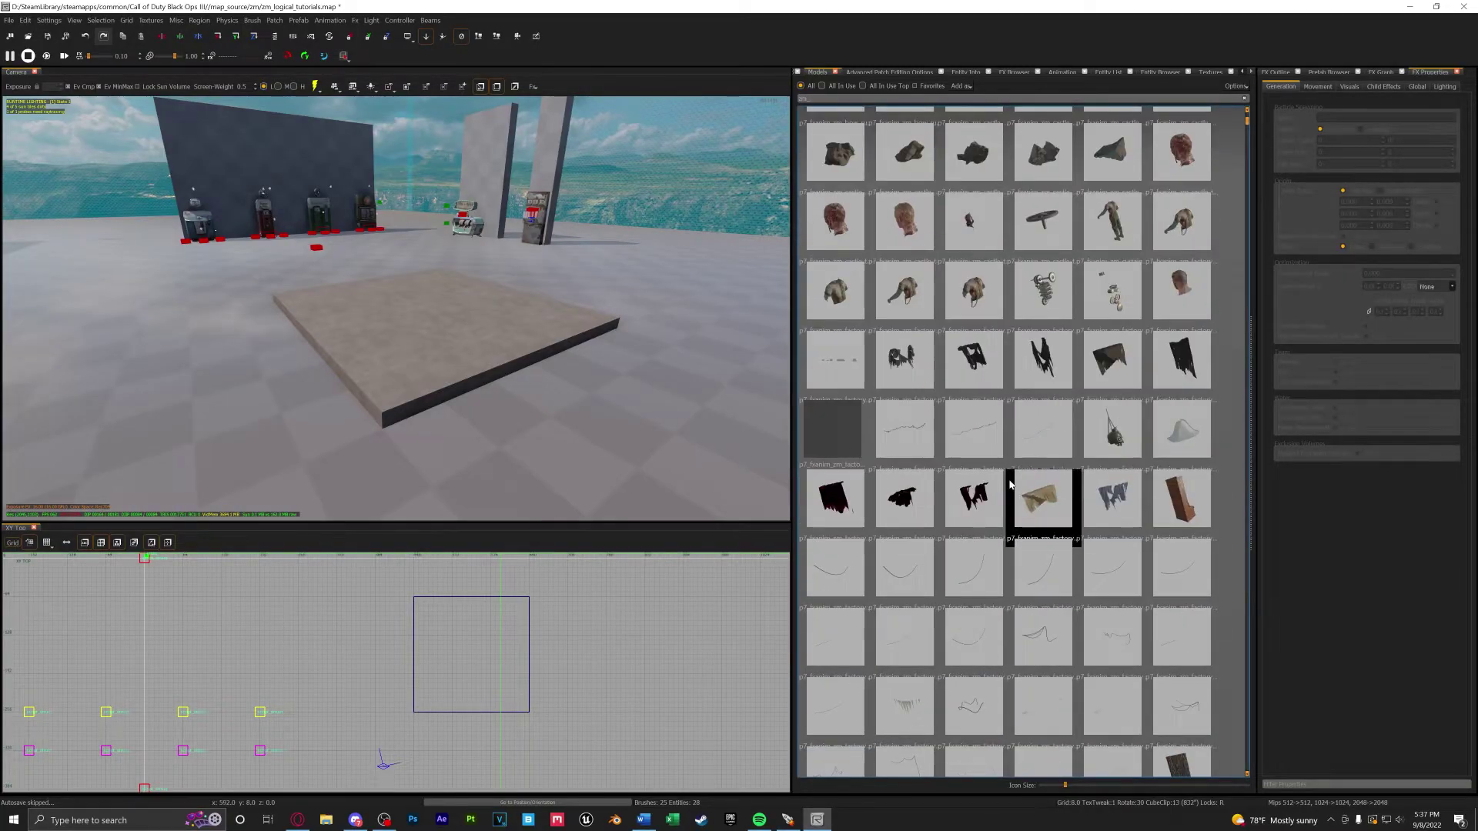
scroll(974, 319, "down", 10)
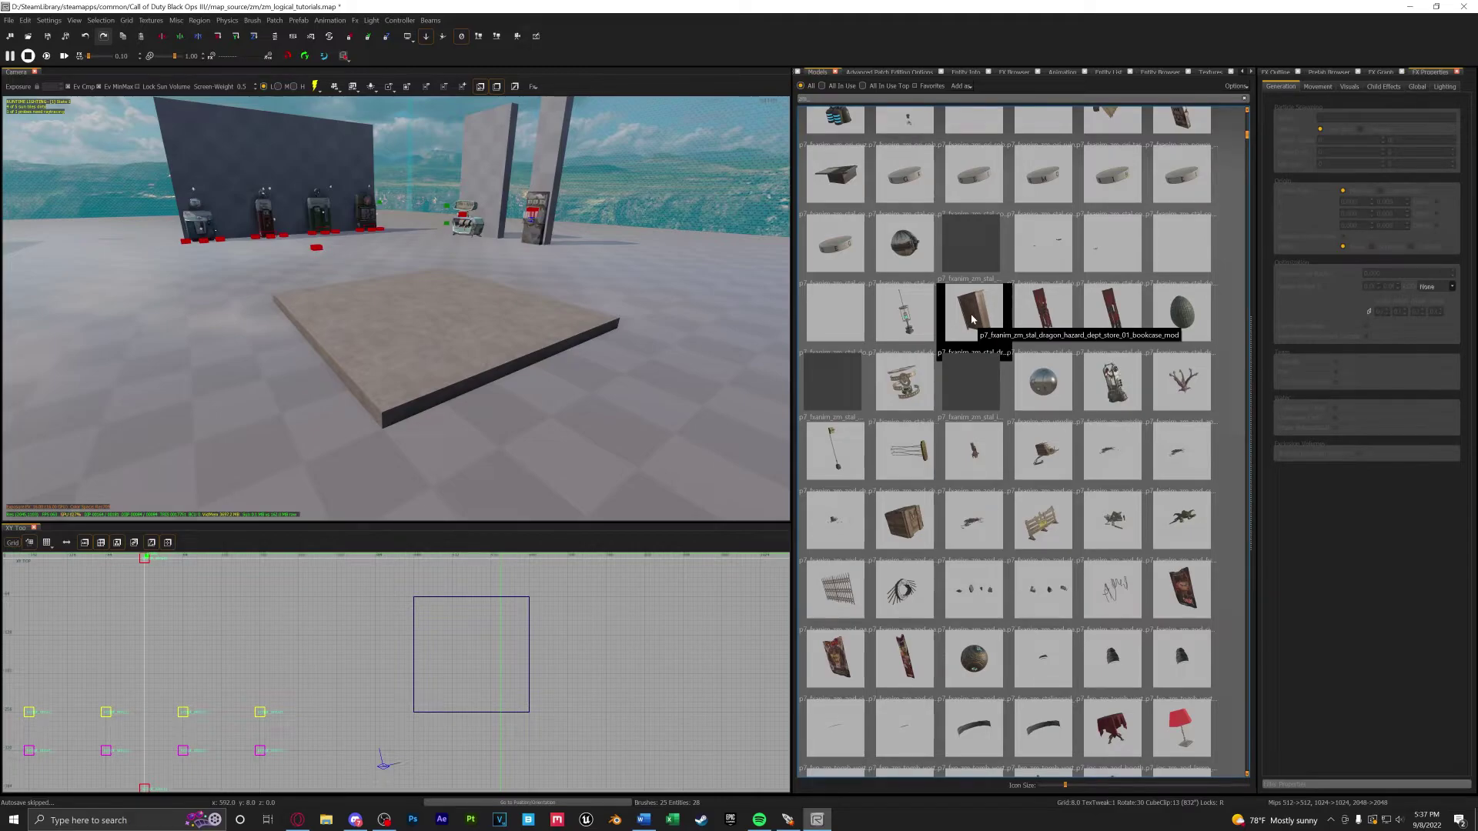
- Place the bookcase model on the concrete floor slab and switch the 2D view to XZ Front
left_click_drag(972, 320, 681, 333)
key("f")
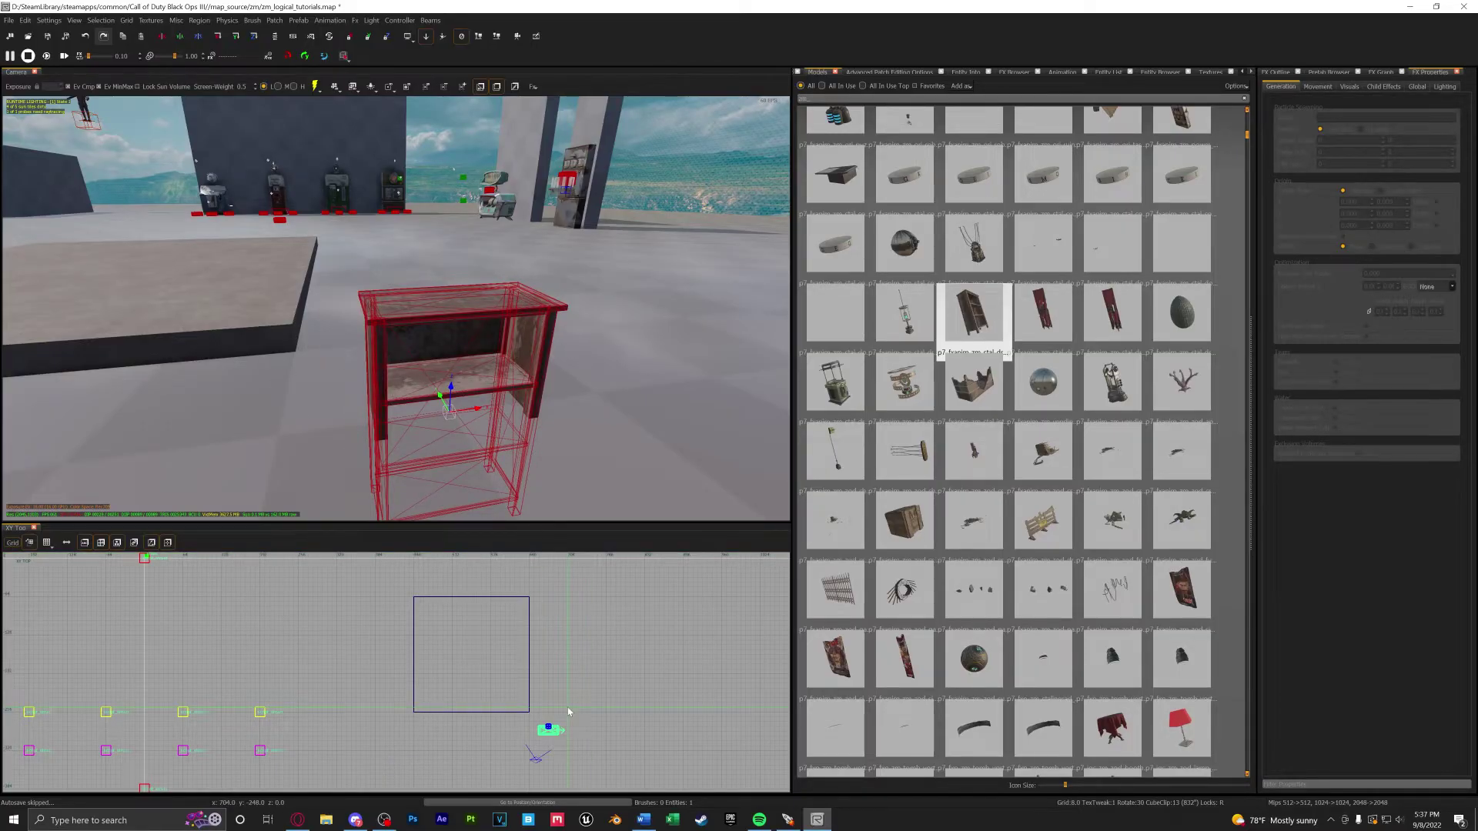
left_click_drag(553, 733, 476, 646)
key("f")
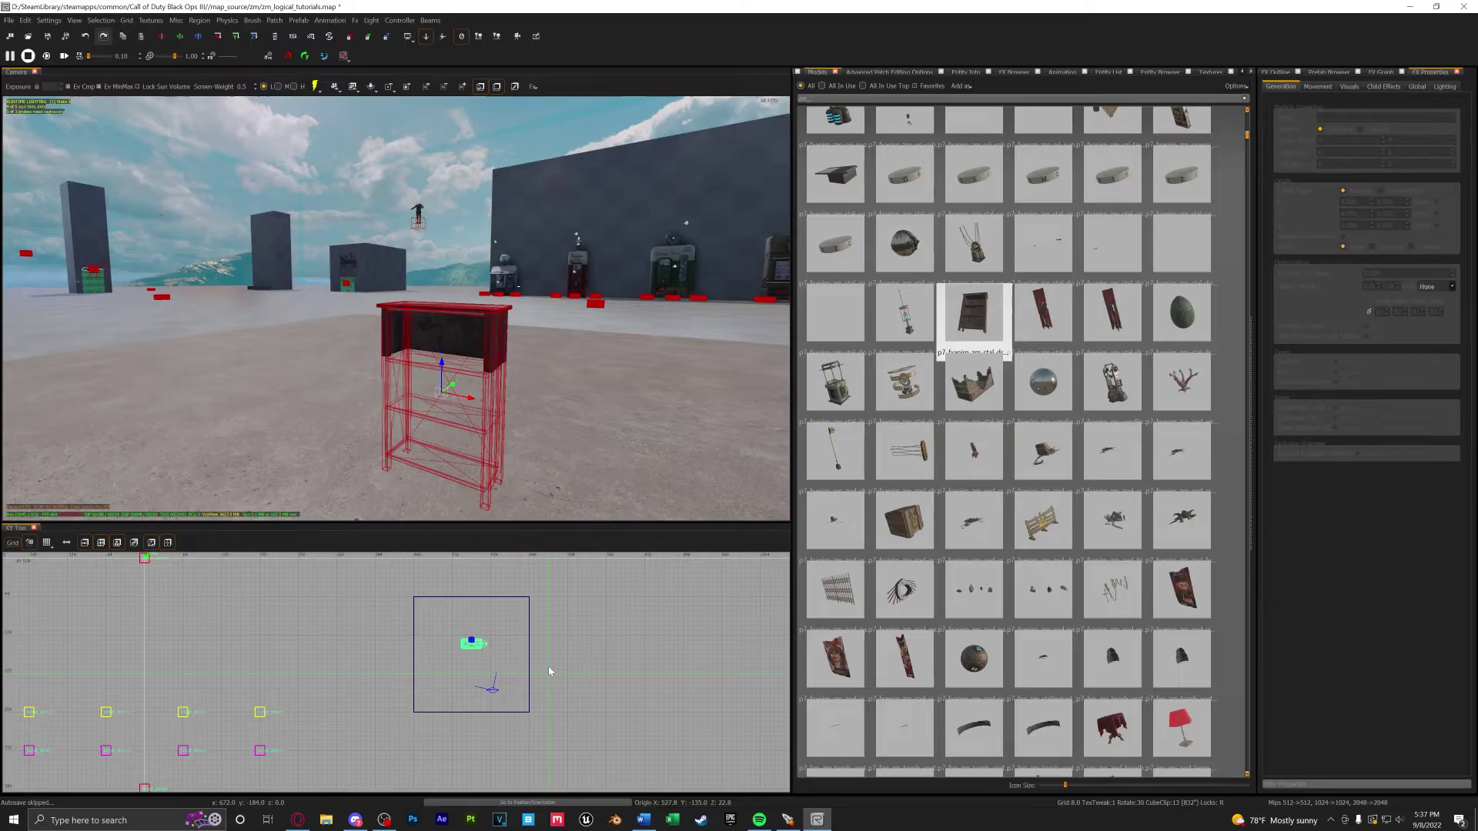
key("ctrl+Tab")
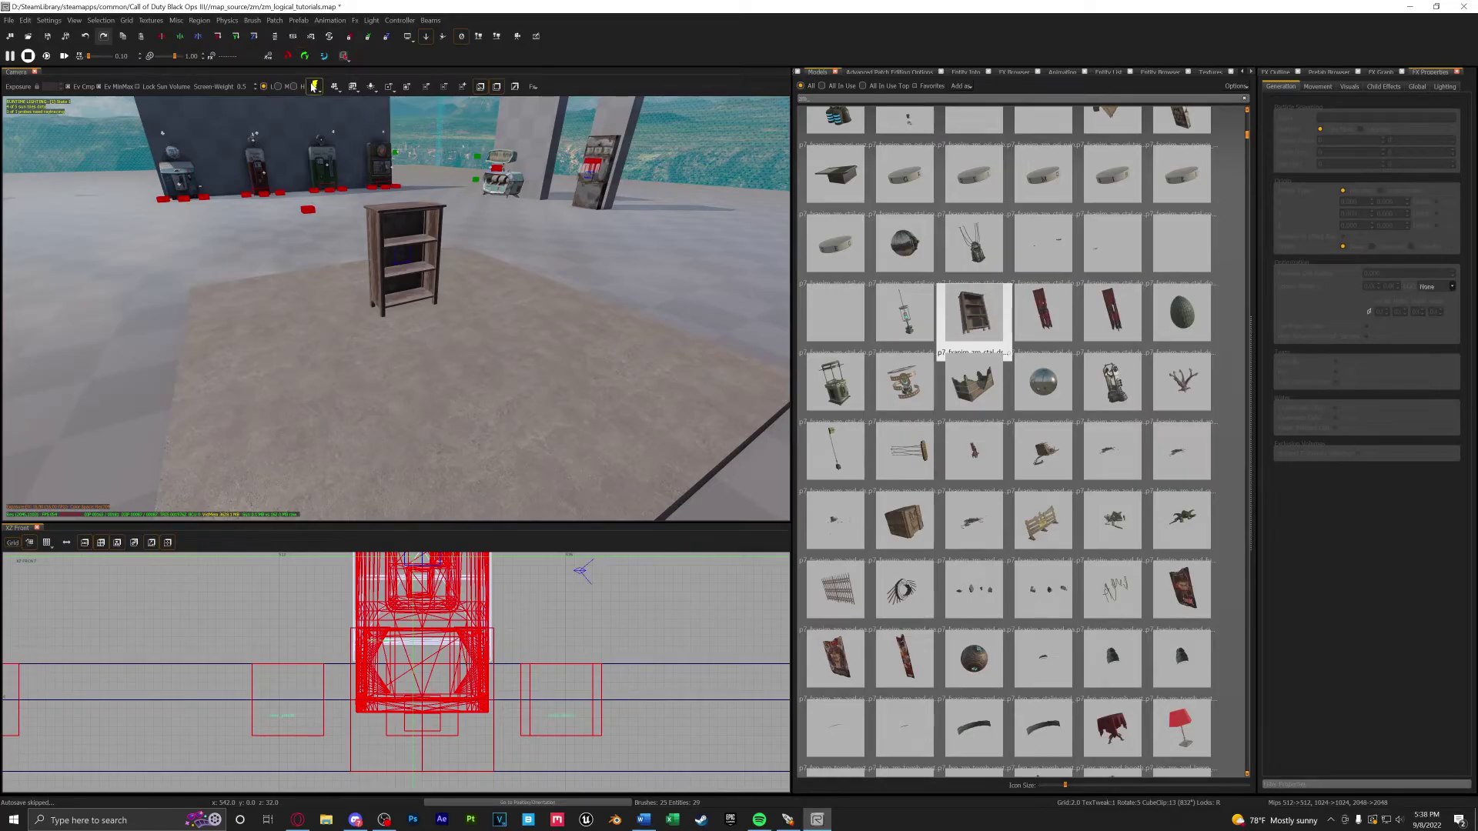
- Enable lit preview in the camera view so the bookcase casts a shadow
left_click(314, 87)
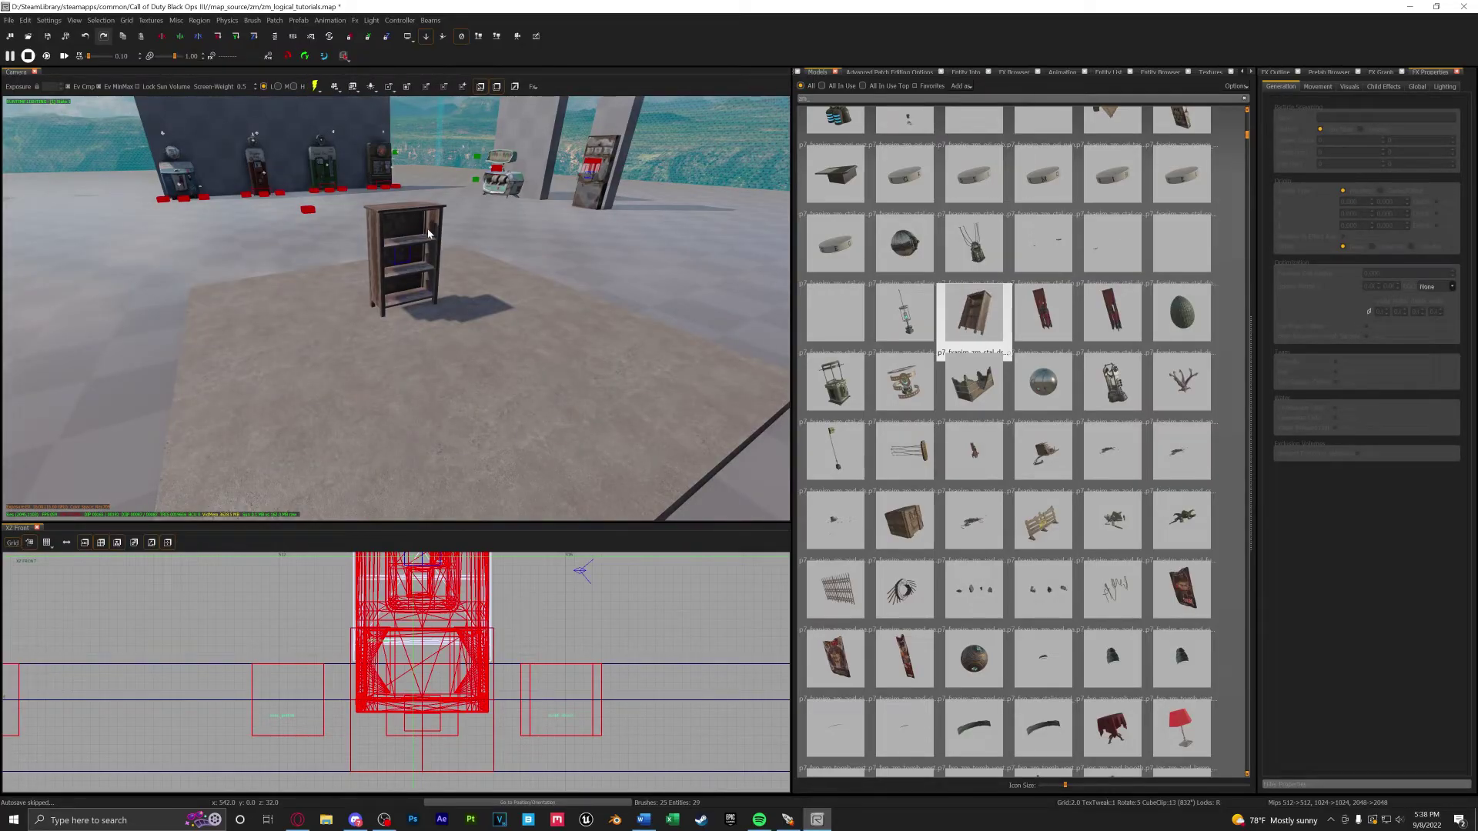